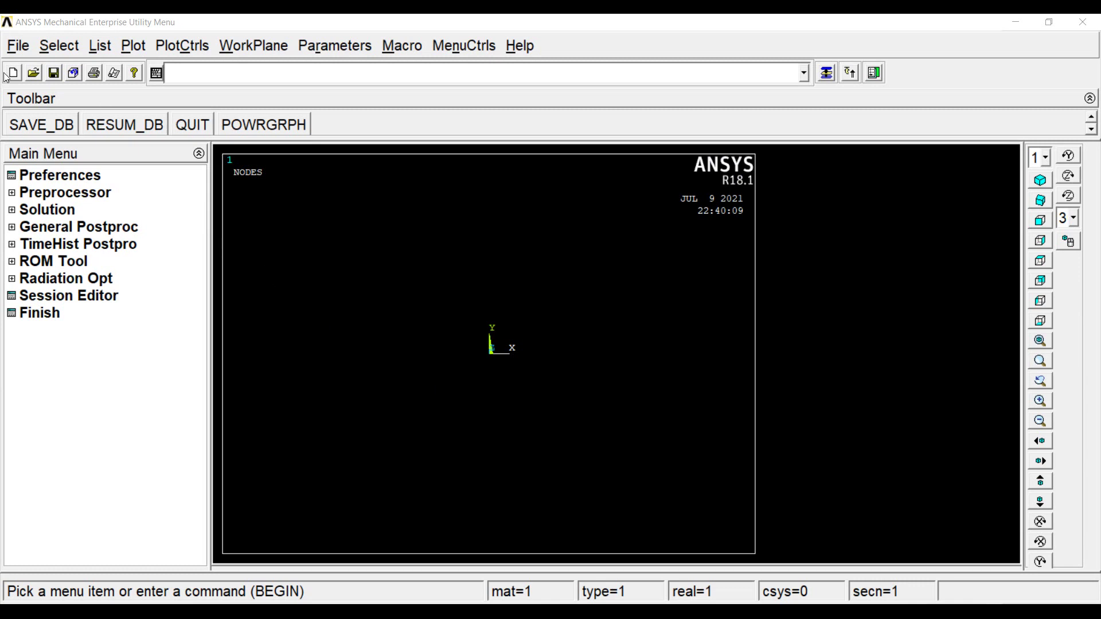
Step: Filter the interface preferences to show only the Structural discipline
{"action": "left_click", "coordinate": [49, 174]}
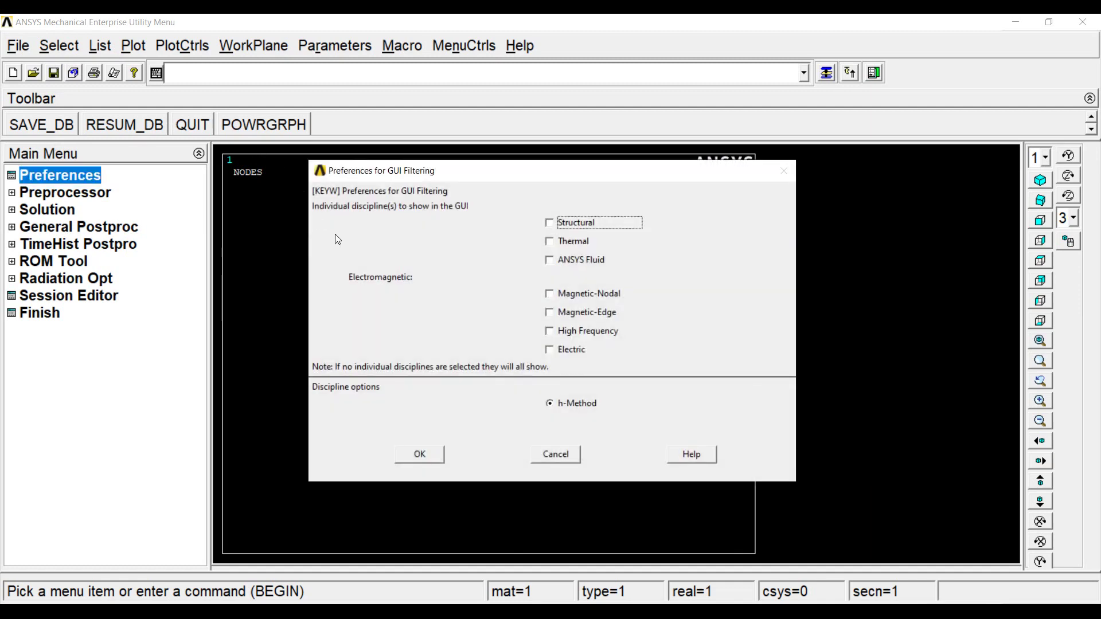
{"action": "key", "text": "space"}
{"action": "key", "text": "Return"}
Step: Add a structural Solid element type, Quad 4 node 182, with reference number 1
{"action": "left_click", "coordinate": [63, 193]}
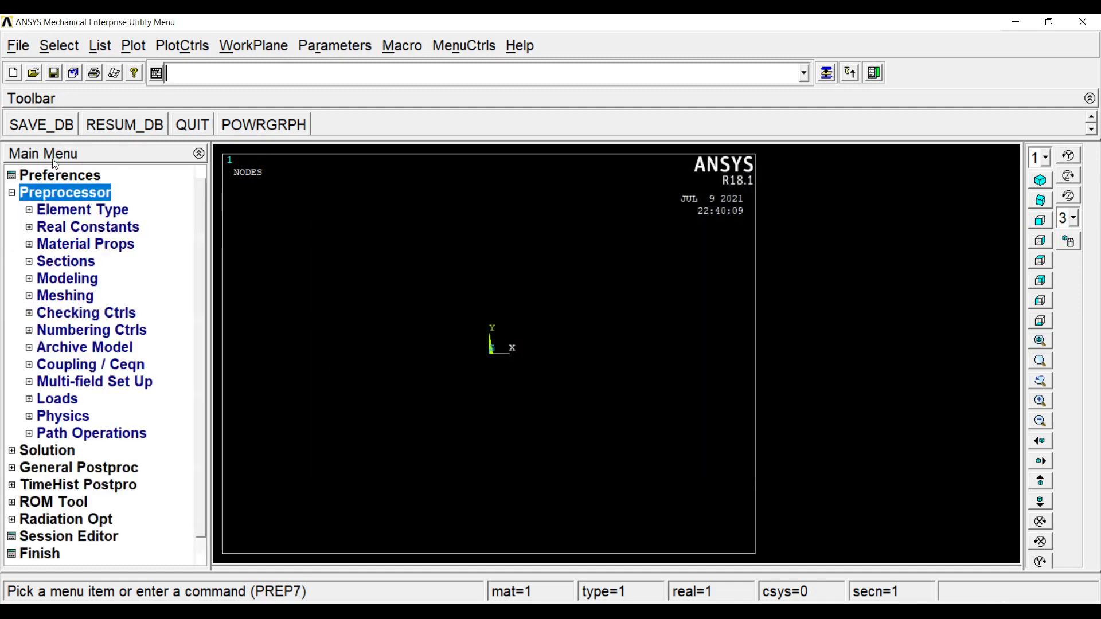
{"action": "left_click", "coordinate": [83, 210]}
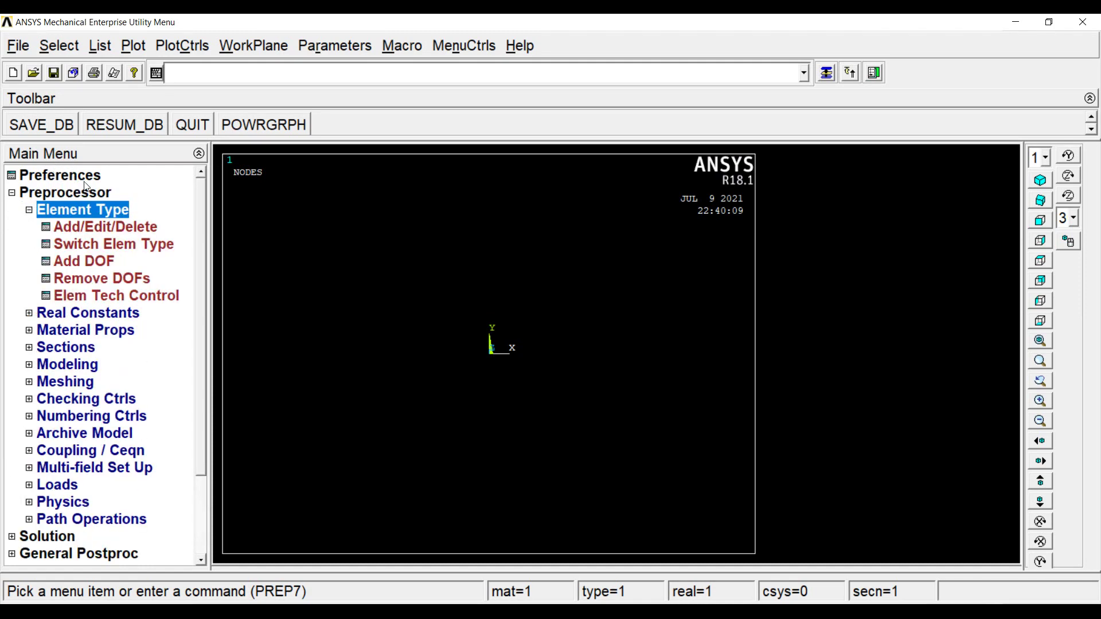
{"action": "left_click", "coordinate": [86, 227]}
{"action": "left_click", "coordinate": [124, 441]}
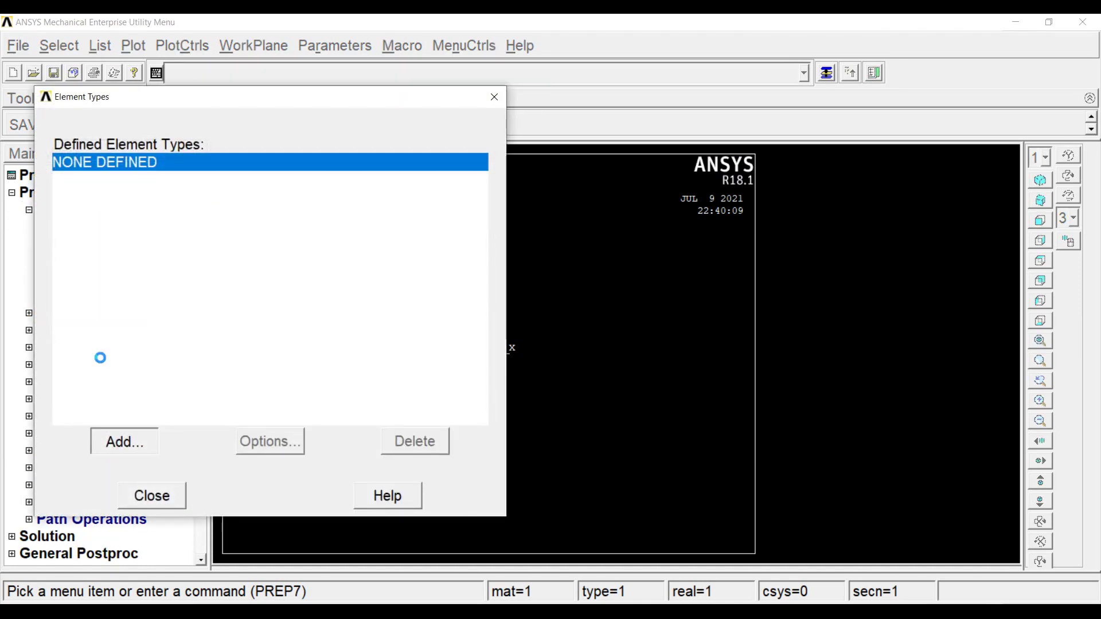
{"action": "left_click", "coordinate": [583, 312]}
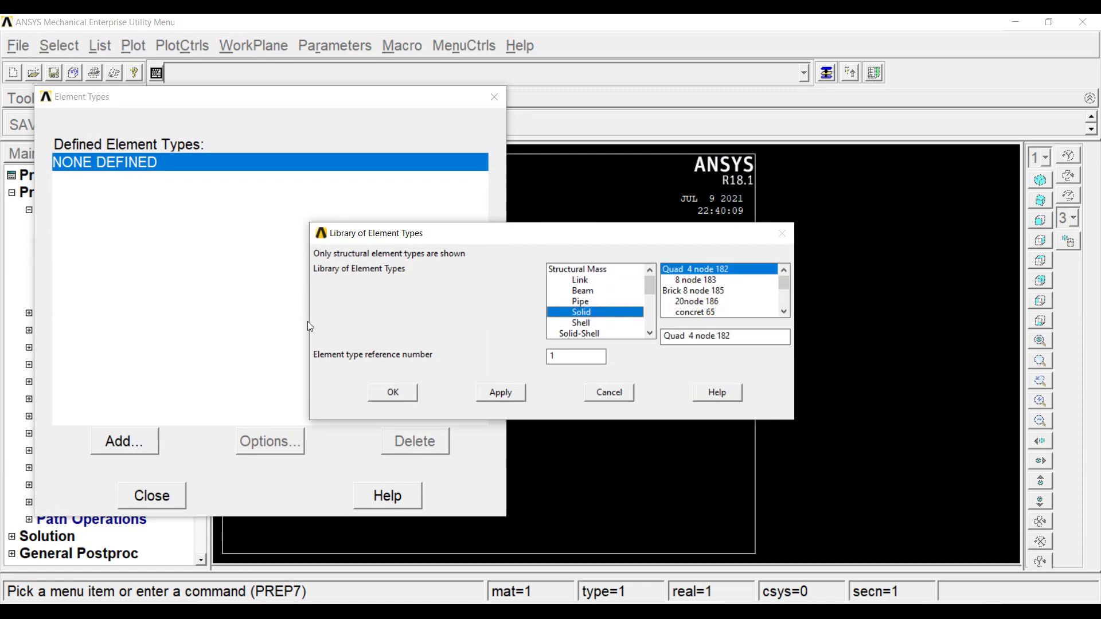
{"action": "key", "text": "Return"}
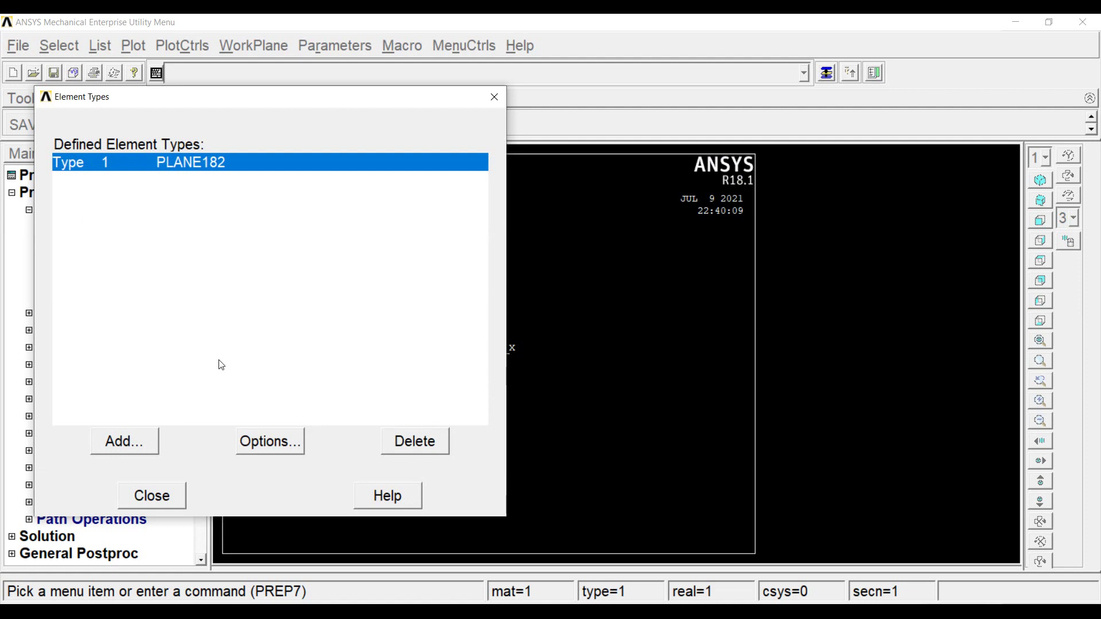
Step: Set the PLANE182 element behavior to plane stress with thickness and finish the element type definition
{"action": "key", "text": "Return"}
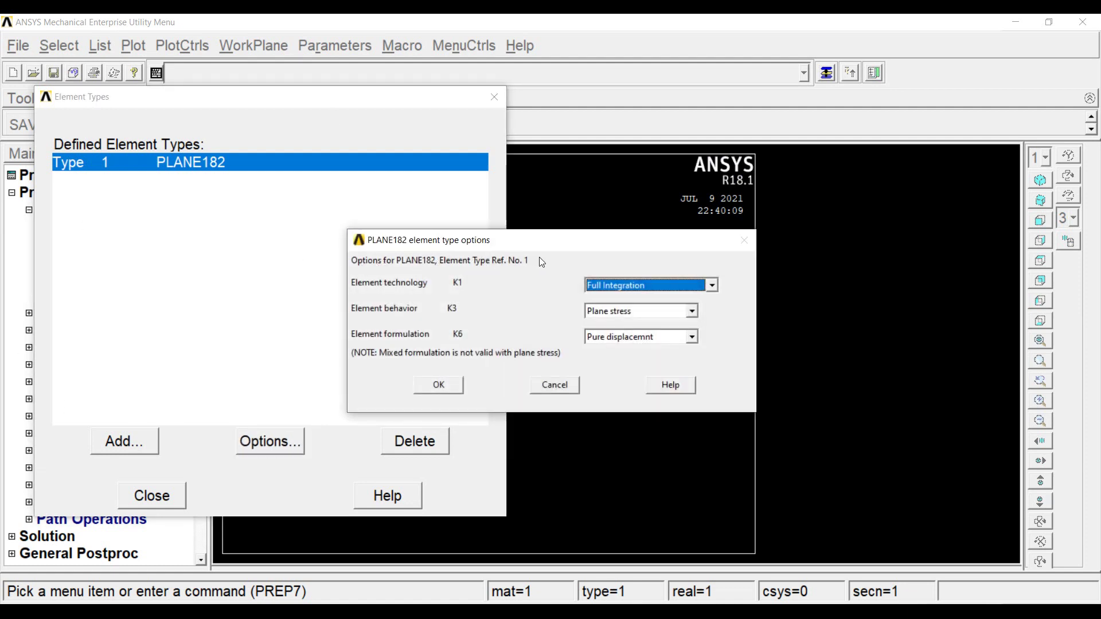
{"action": "left_click", "coordinate": [691, 310]}
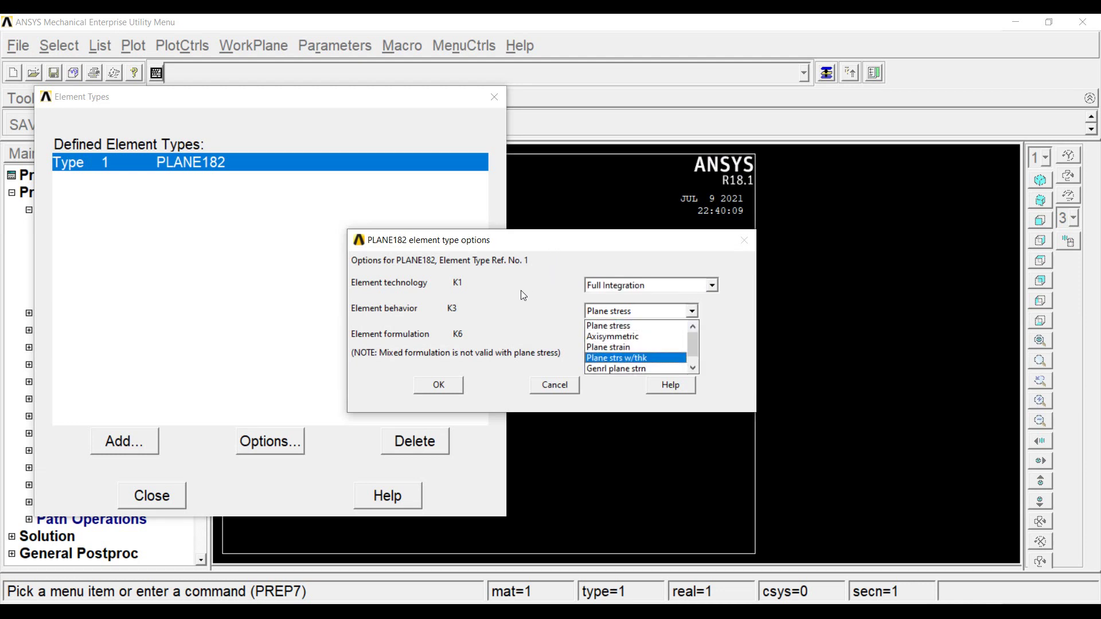
{"action": "key", "text": "Return"}
{"action": "key", "text": "Tab"}
{"action": "key", "text": "Return"}
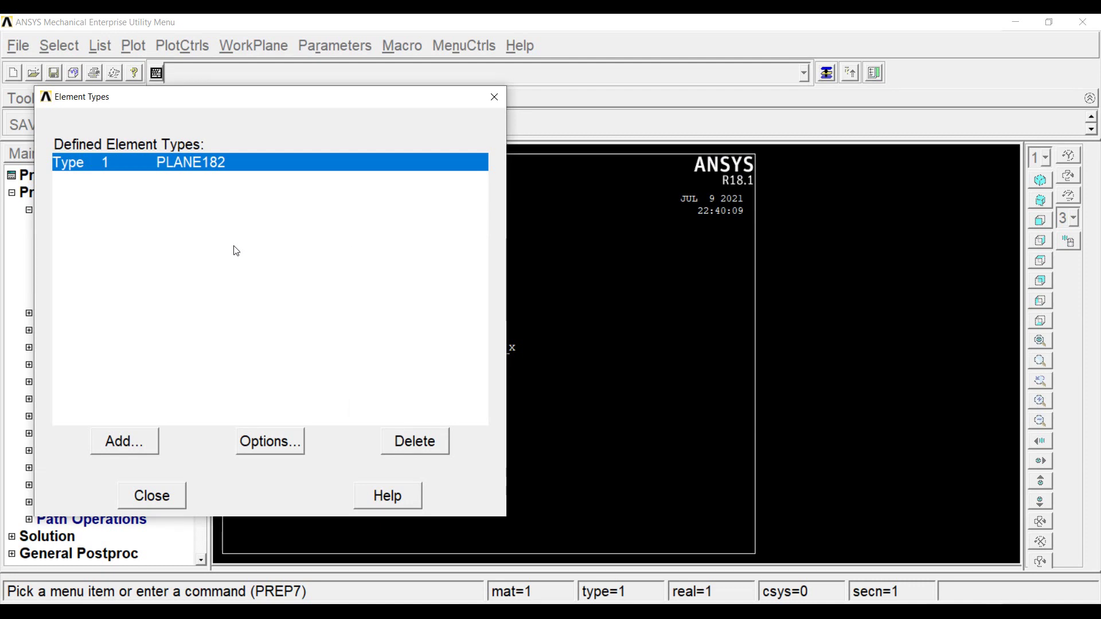
{"action": "key", "text": "Tab"}
{"action": "key", "text": "Escape"}
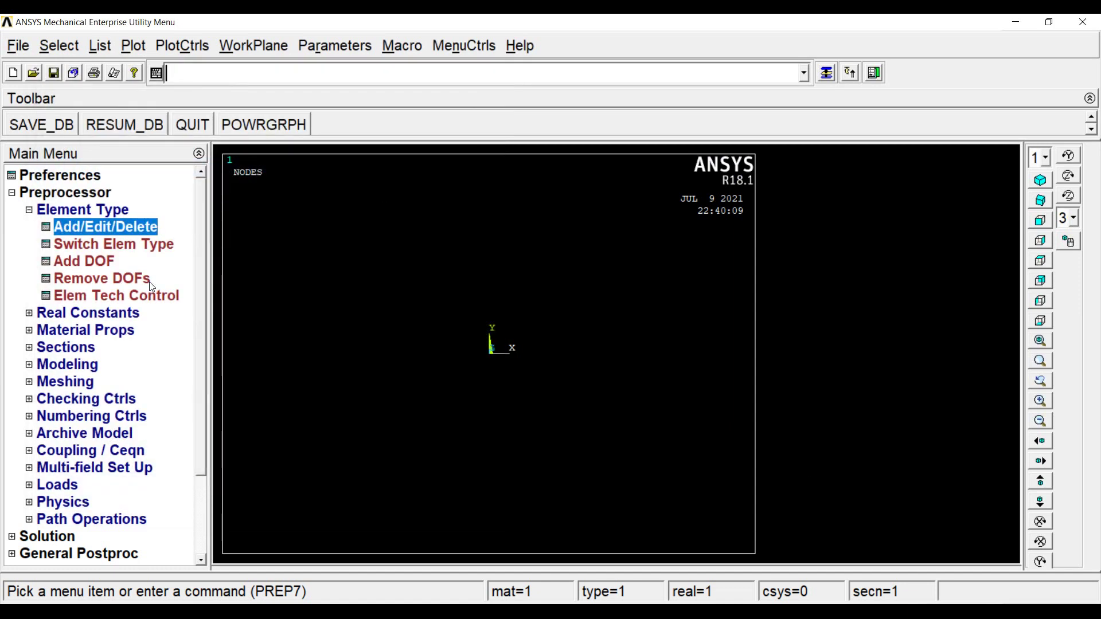
{"action": "left_click", "coordinate": [82, 210]}
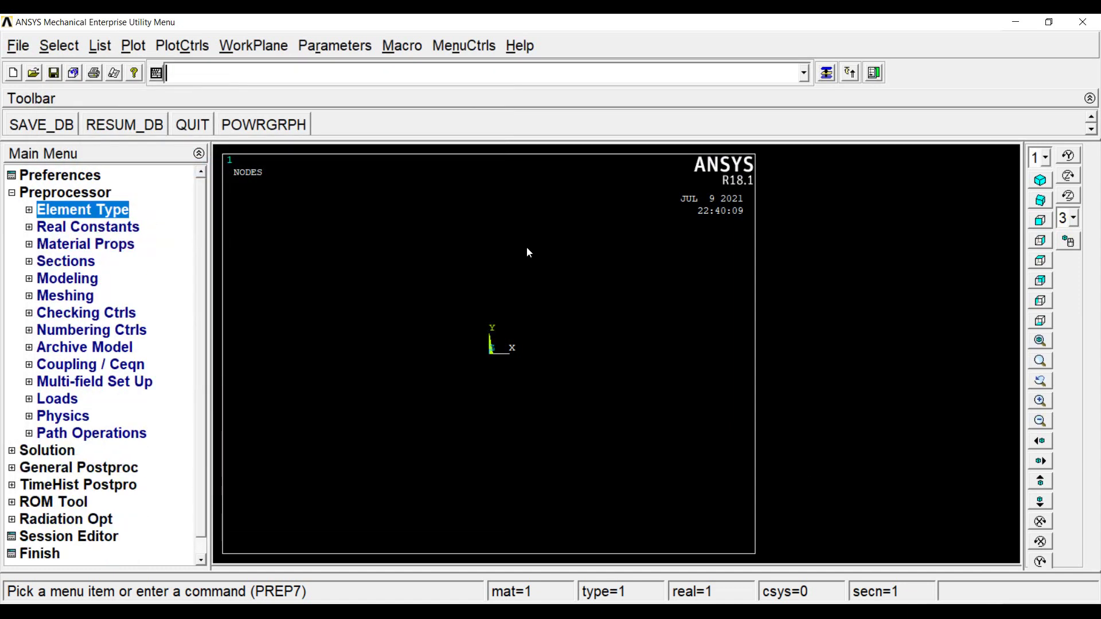
Step: Define real constant set 1 for PLANE182 with a thickness of 10
{"action": "left_click", "coordinate": [87, 226]}
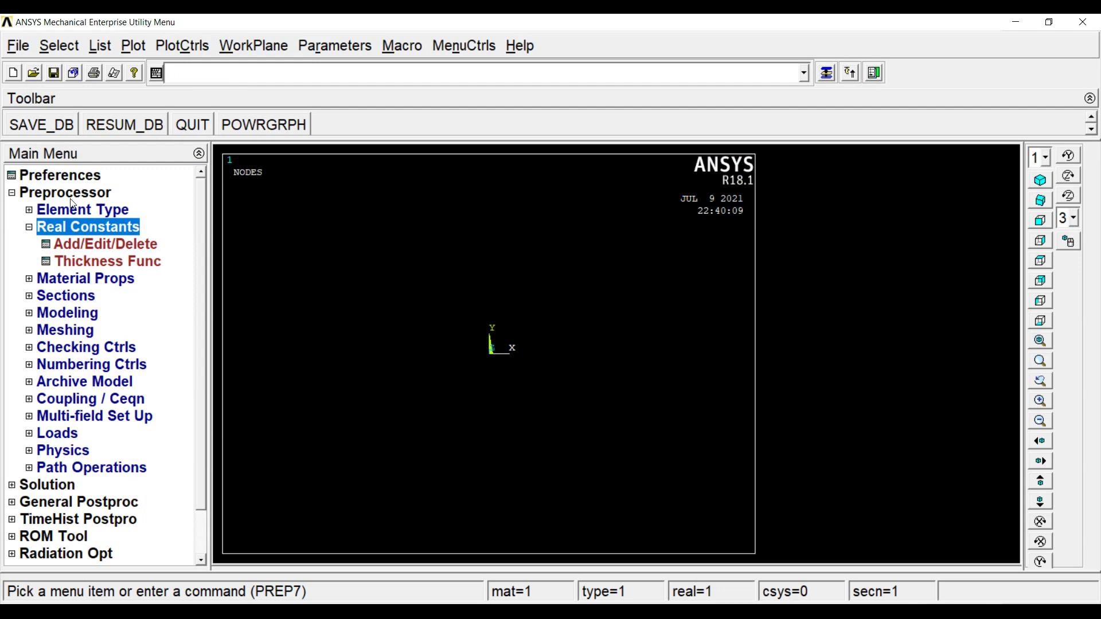
{"action": "key", "text": "Down"}
{"action": "key", "text": "Return"}
{"action": "key", "text": "Return"}
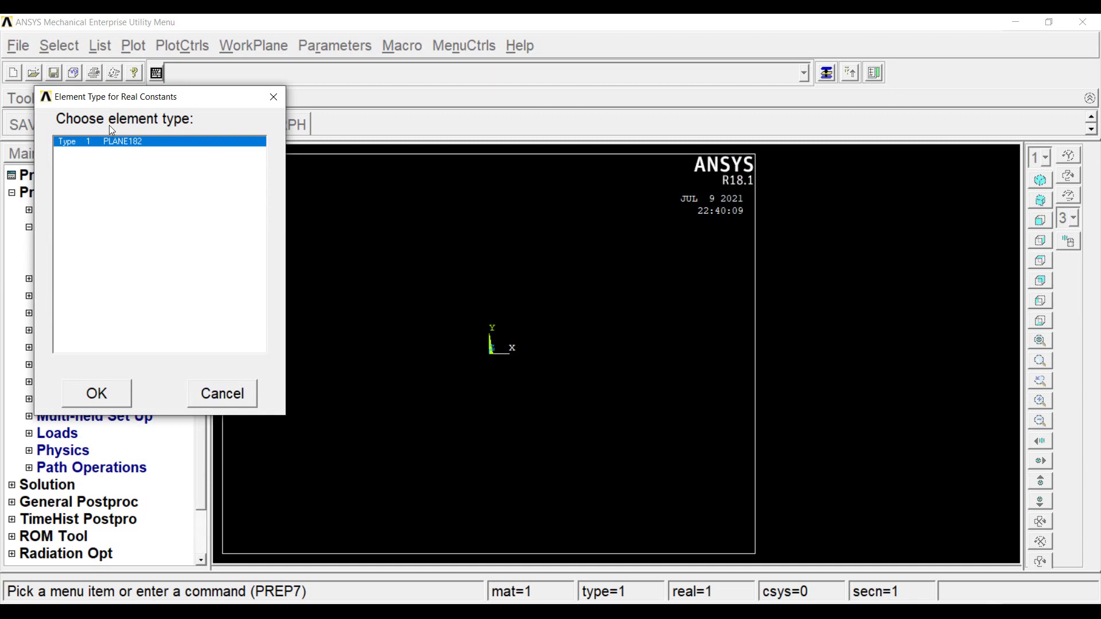
{"action": "key", "text": "Return"}
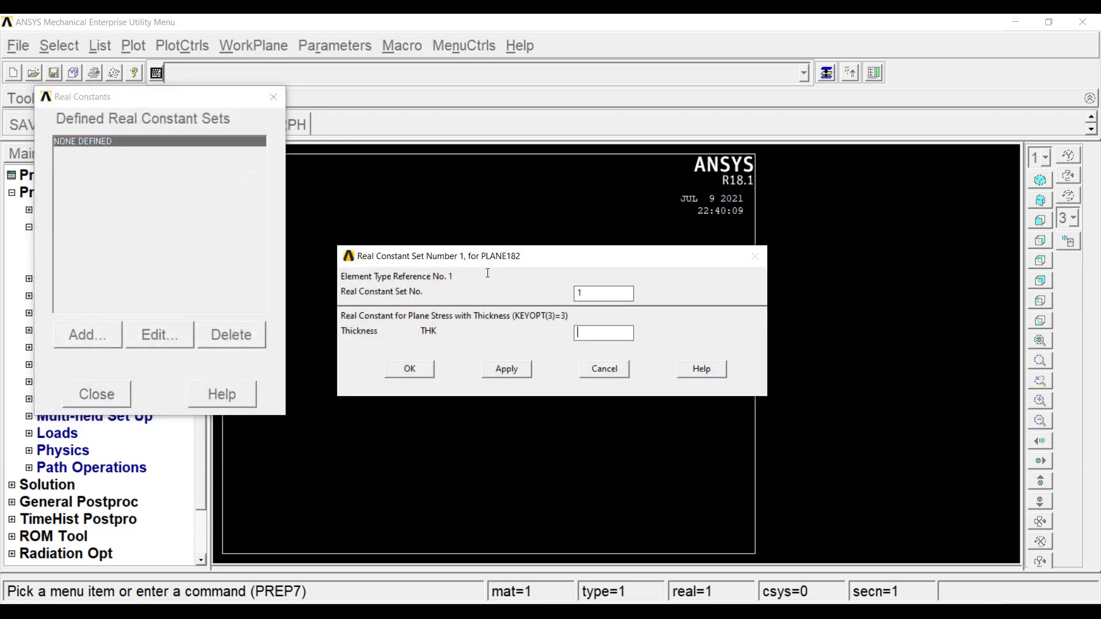
{"action": "type", "text": "10"}
{"action": "key", "text": "Return"}
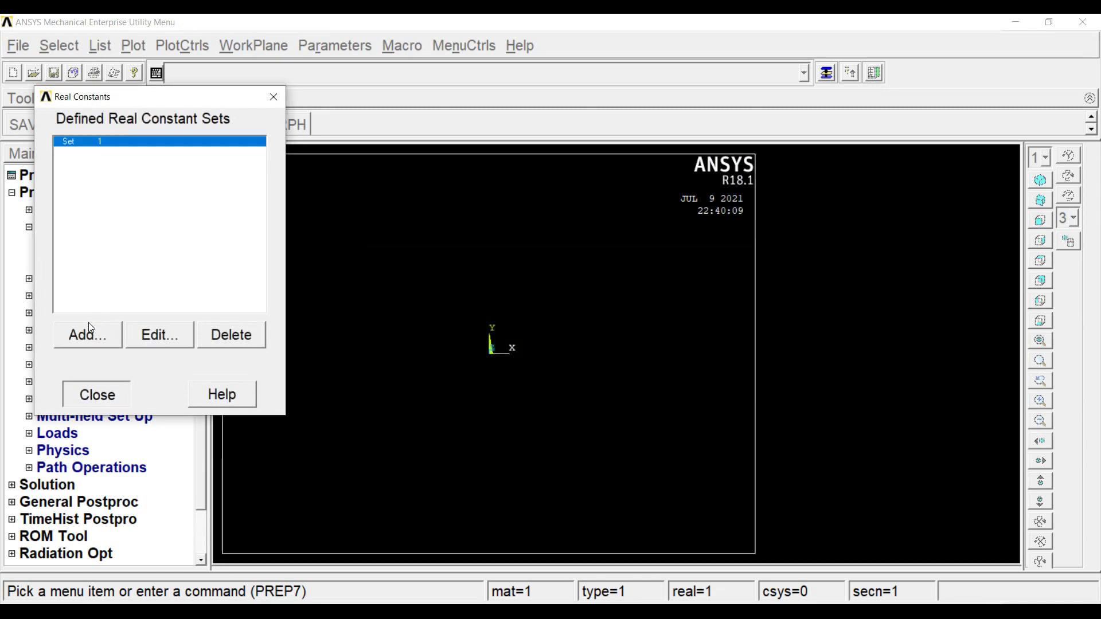
{"action": "key", "text": "Return"}
{"action": "left_click", "coordinate": [81, 186]}
{"action": "left_click", "coordinate": [99, 228]}
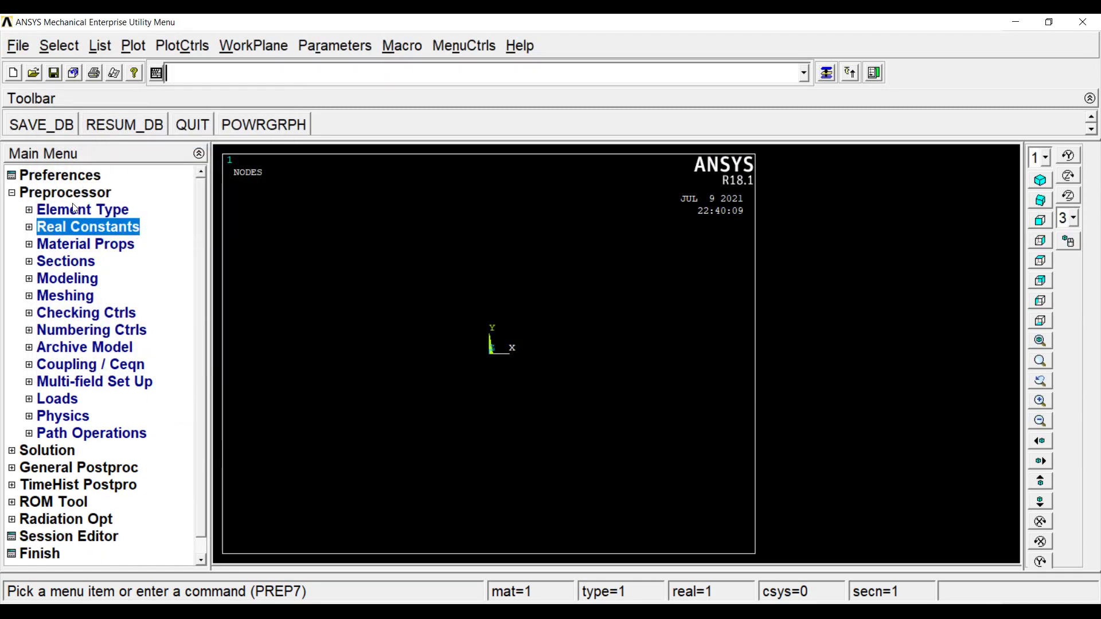
Step: Open the structural linear elastic isotropic properties for material model number 1
{"action": "left_click", "coordinate": [88, 245]}
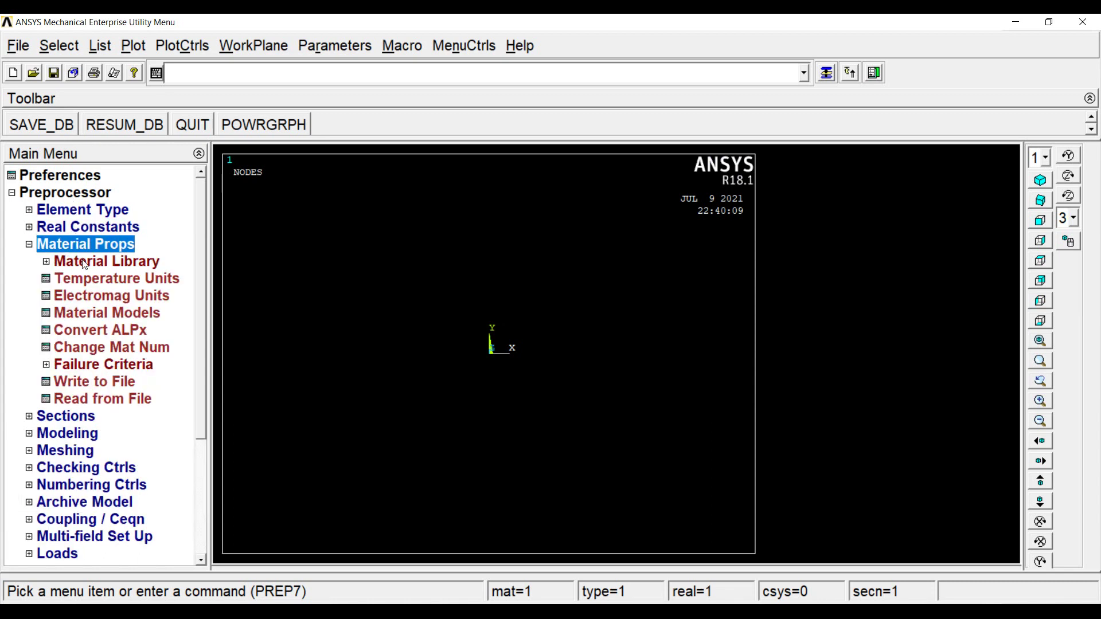
{"action": "key", "text": "Down"}
{"action": "key", "text": "Down"}
{"action": "key", "text": "Down"}
{"action": "key", "text": "Down"}
{"action": "key", "text": "Return"}
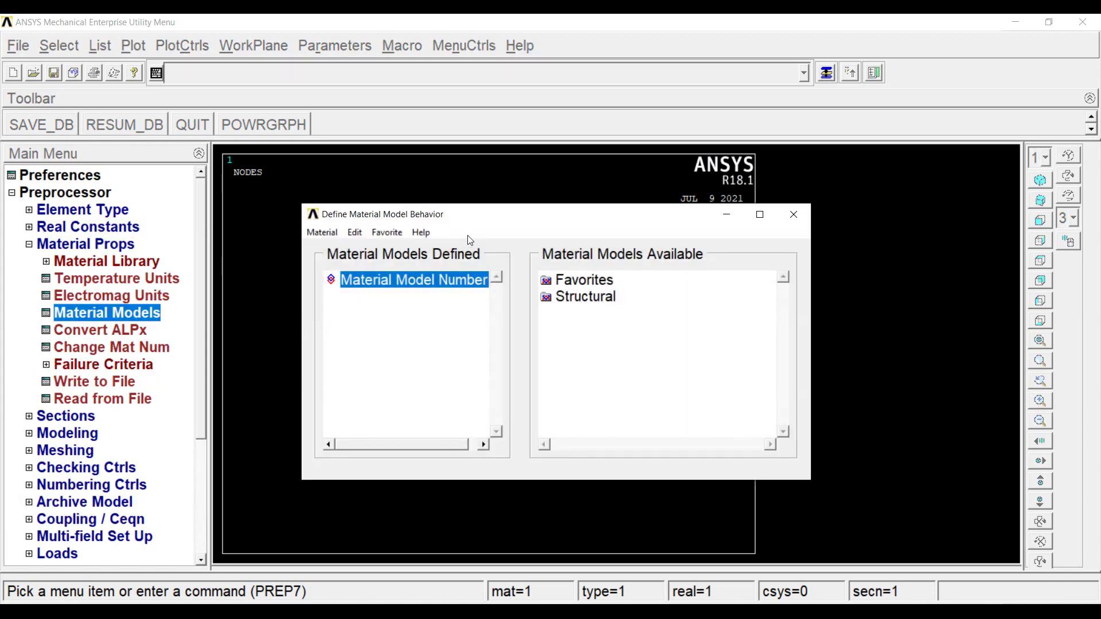
{"action": "double_click", "coordinate": [585, 296]}
{"action": "double_click", "coordinate": [596, 313]}
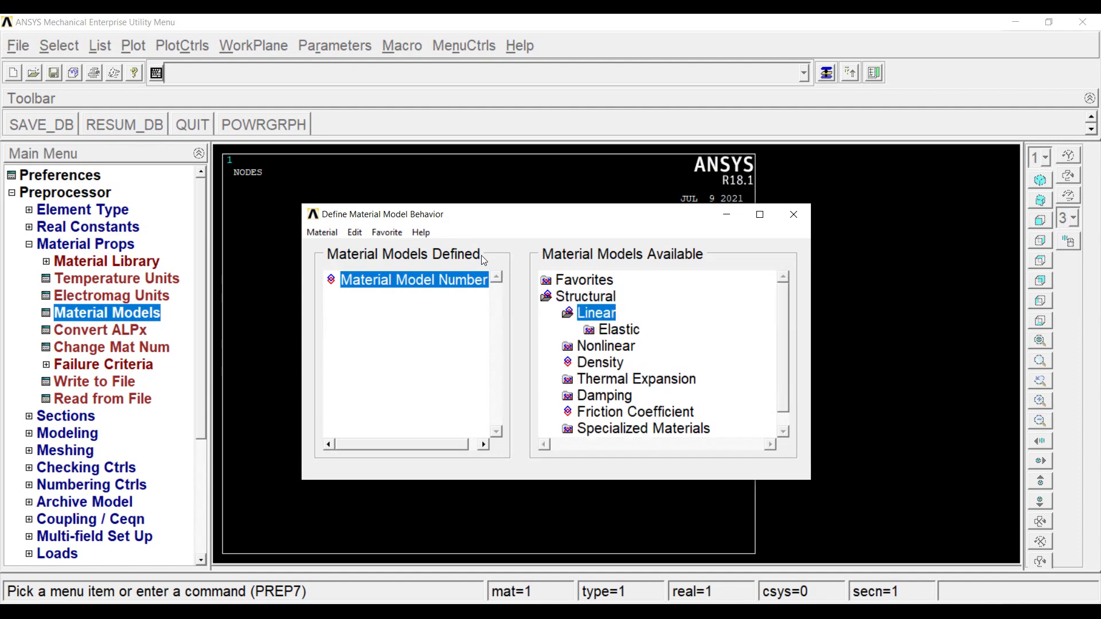
{"action": "key", "text": "Down"}
{"action": "key", "text": "Right"}
{"action": "key", "text": "Down"}
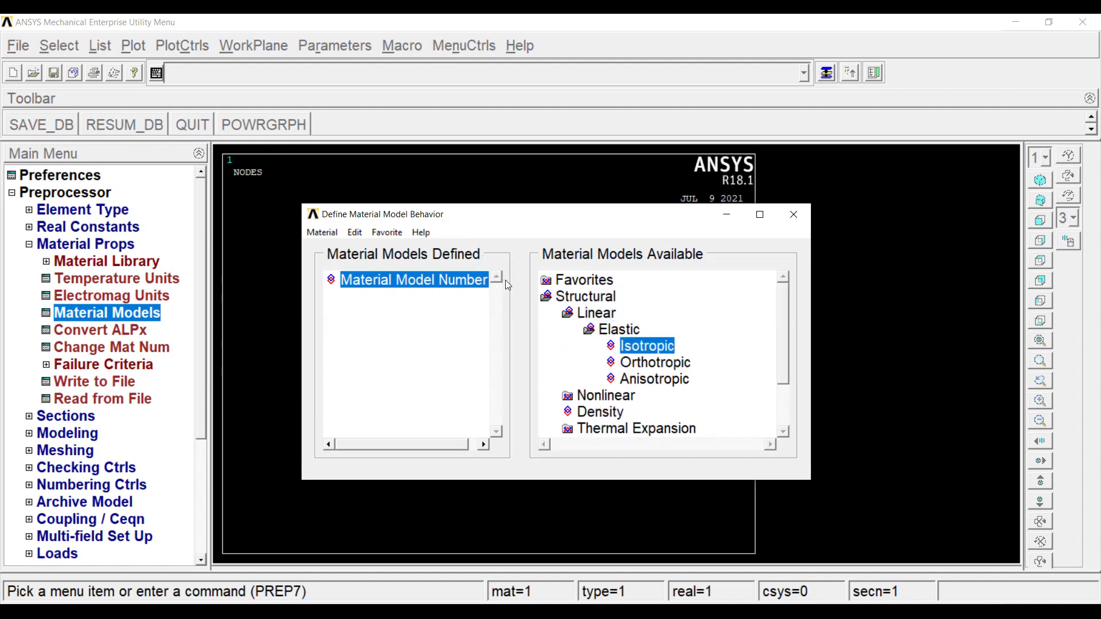
{"action": "key", "text": "Return"}
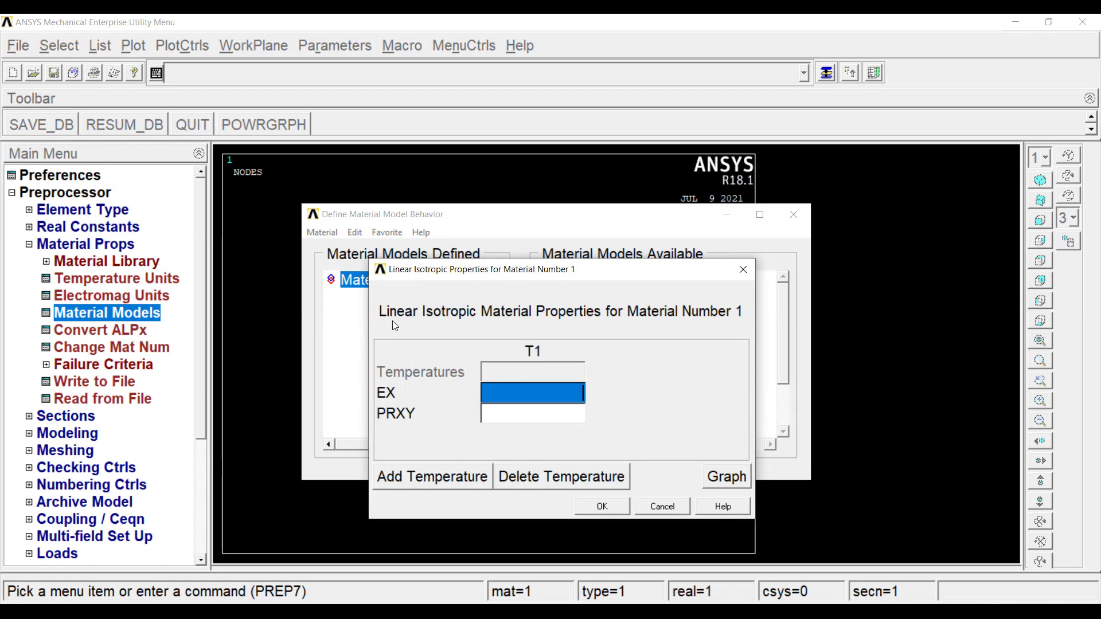
Step: Set the material's EX to 2e5 and PRXY to 0.25, and finish the material definition
{"action": "type", "text": "2"}
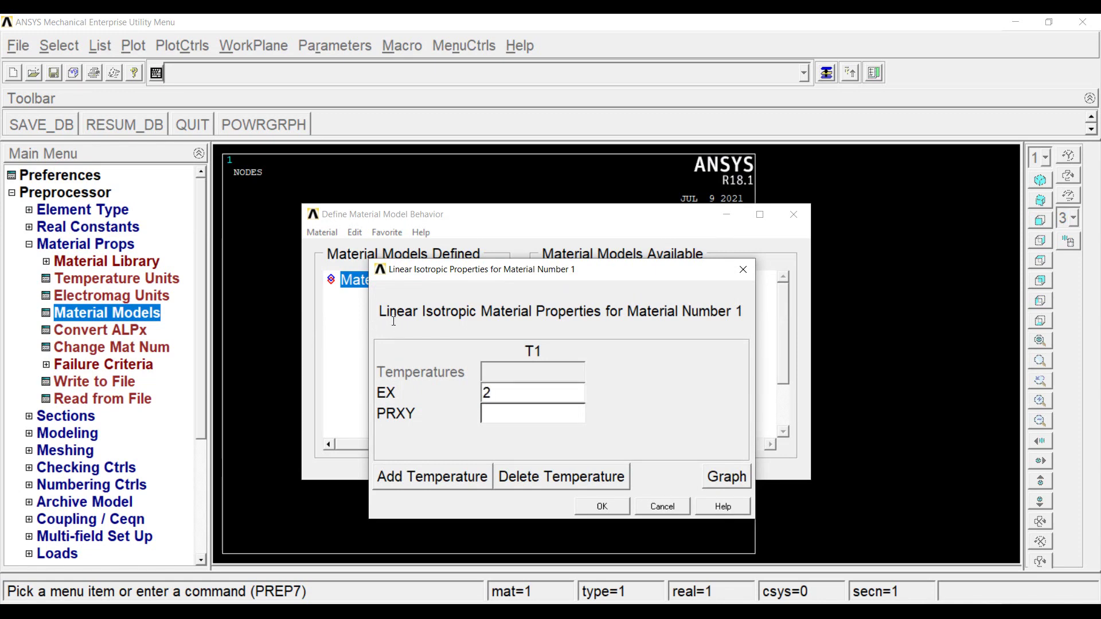
{"action": "type", "text": "E"}
{"action": "key", "text": "BackSpace"}
{"action": "key", "text": "Caps_Lock"}
{"action": "type", "text": "e5"}
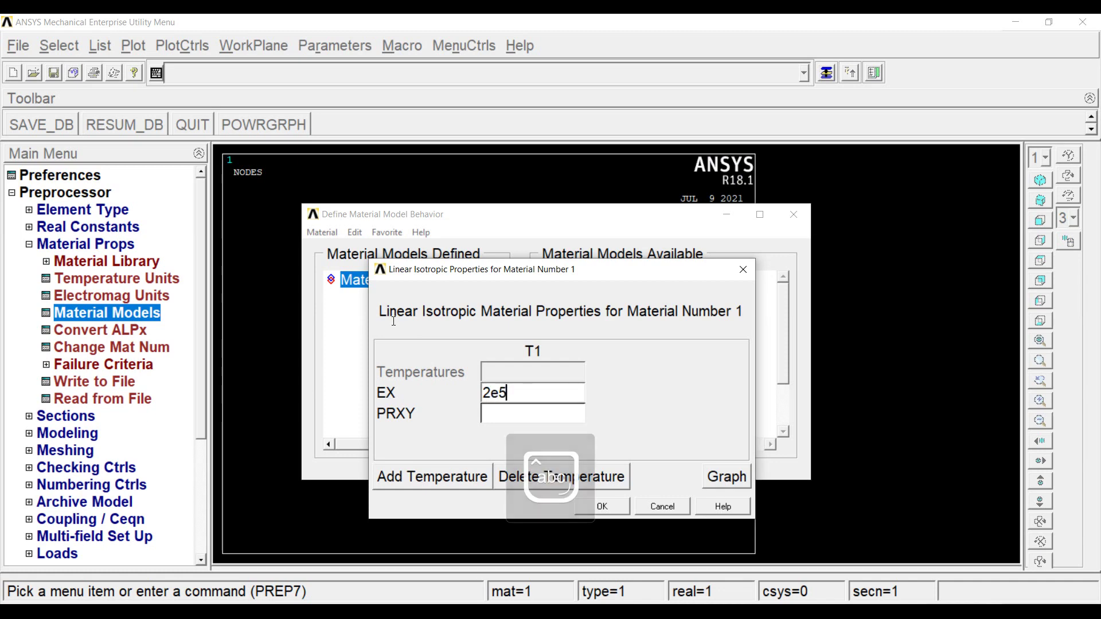
{"action": "key", "text": "Tab"}
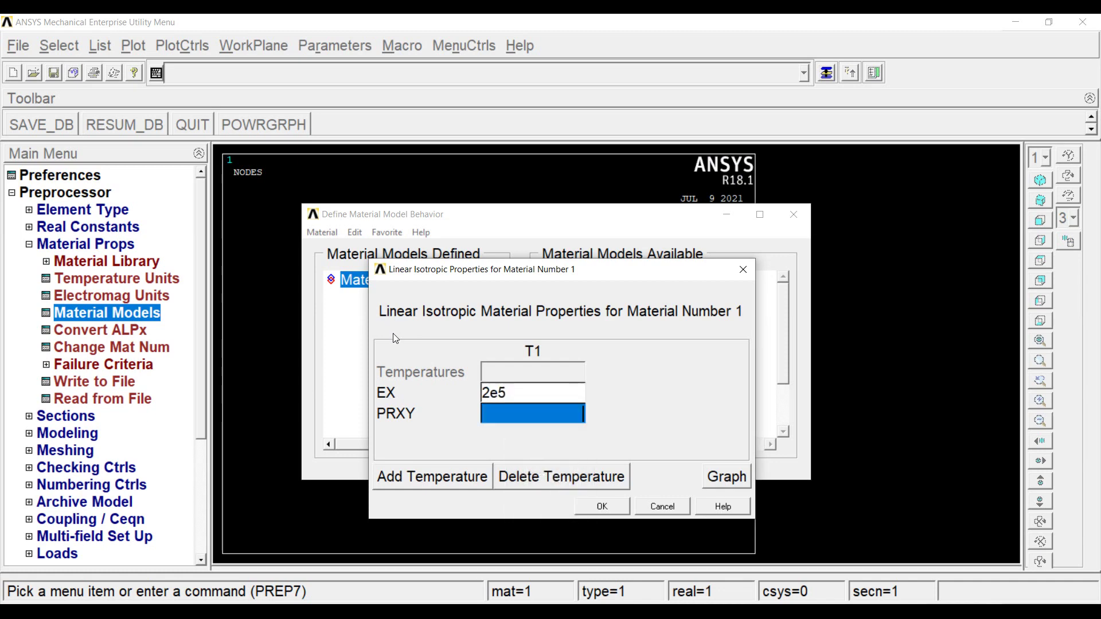
{"action": "type", "text": "0.25"}
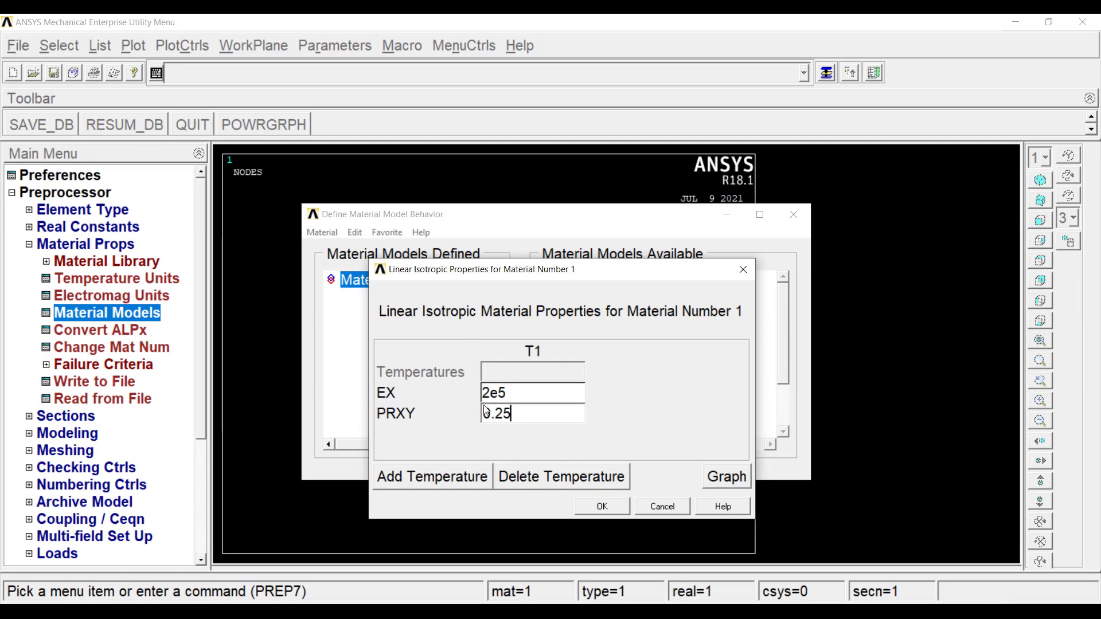
{"action": "left_click", "coordinate": [601, 506]}
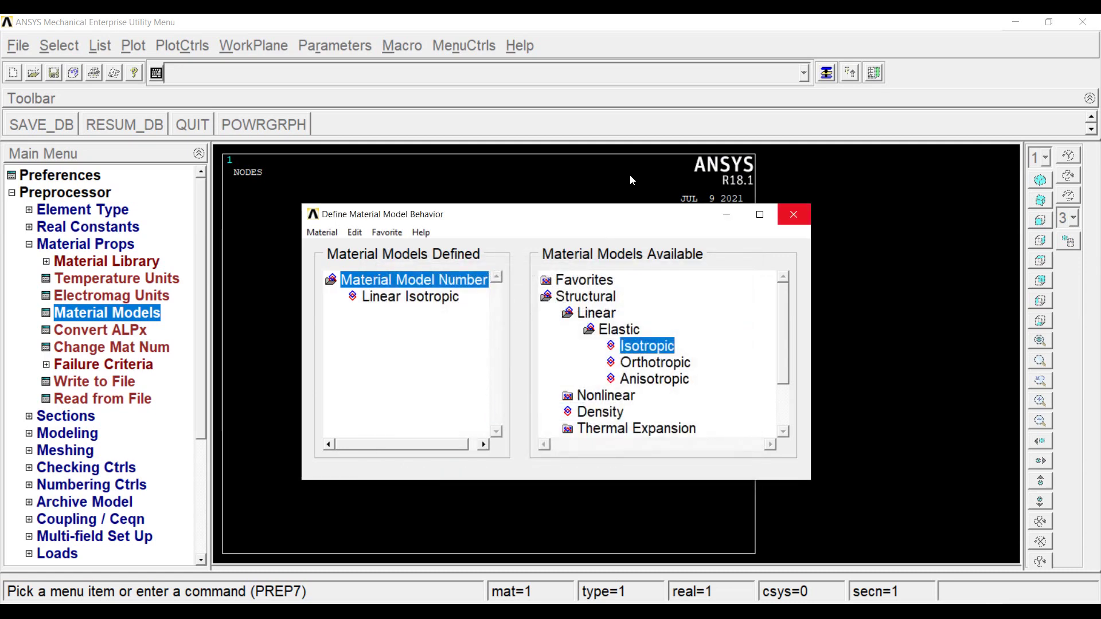
{"action": "left_click", "coordinate": [793, 214]}
{"action": "left_click", "coordinate": [67, 243]}
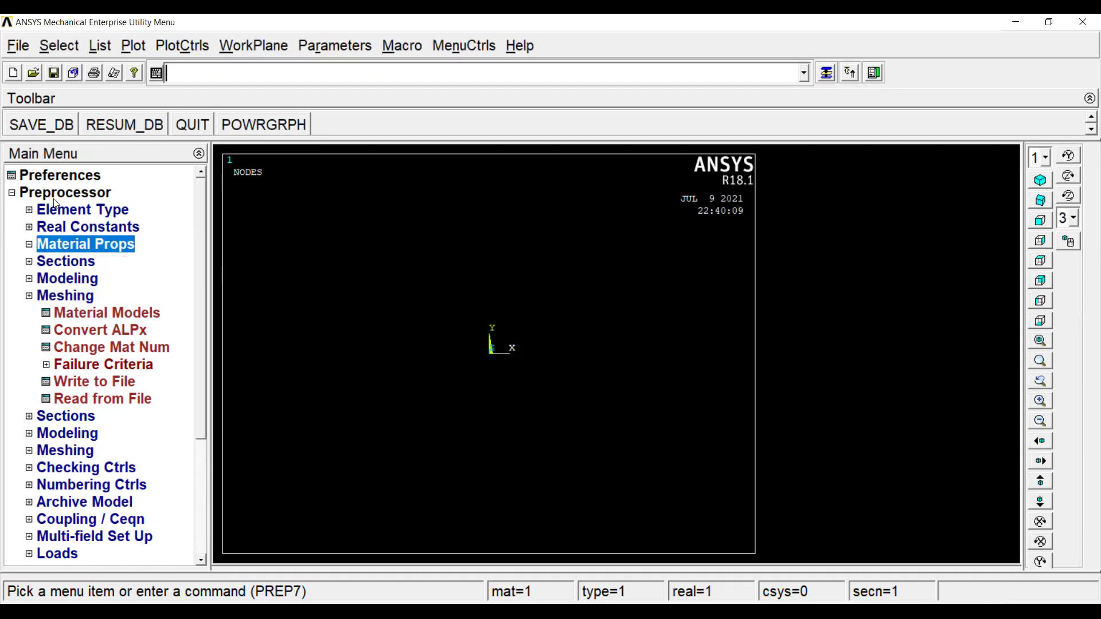
Step: Create keypoint 1 at X 75, Y 0 in the active coordinate system
{"action": "left_click", "coordinate": [67, 278]}
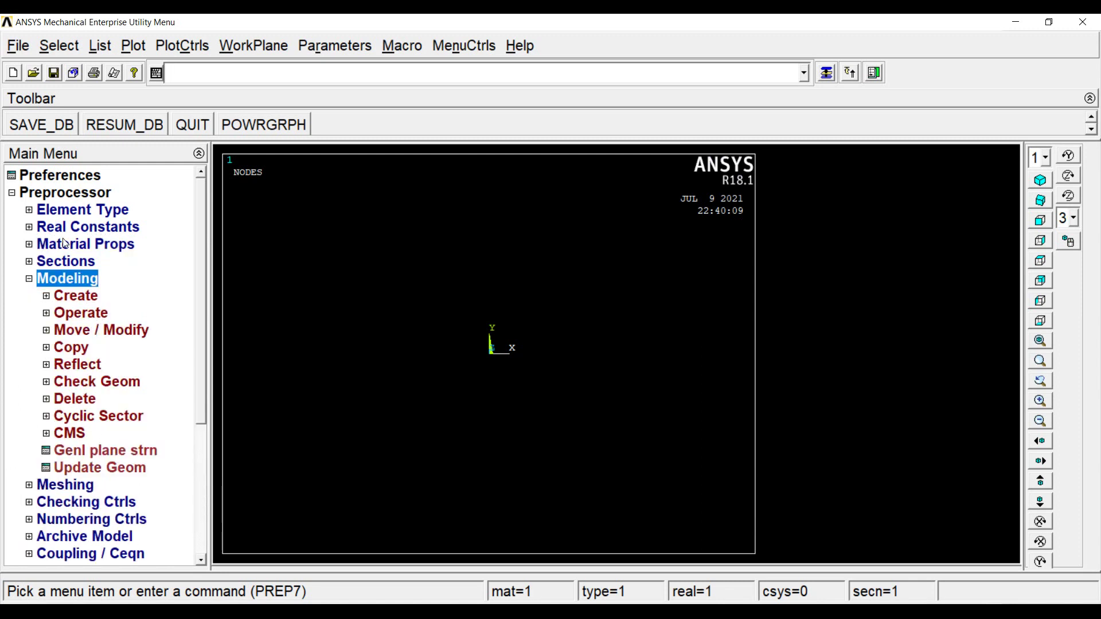
{"action": "key", "text": "Down"}
{"action": "key", "text": "Right"}
{"action": "key", "text": "Down"}
{"action": "key", "text": "Right"}
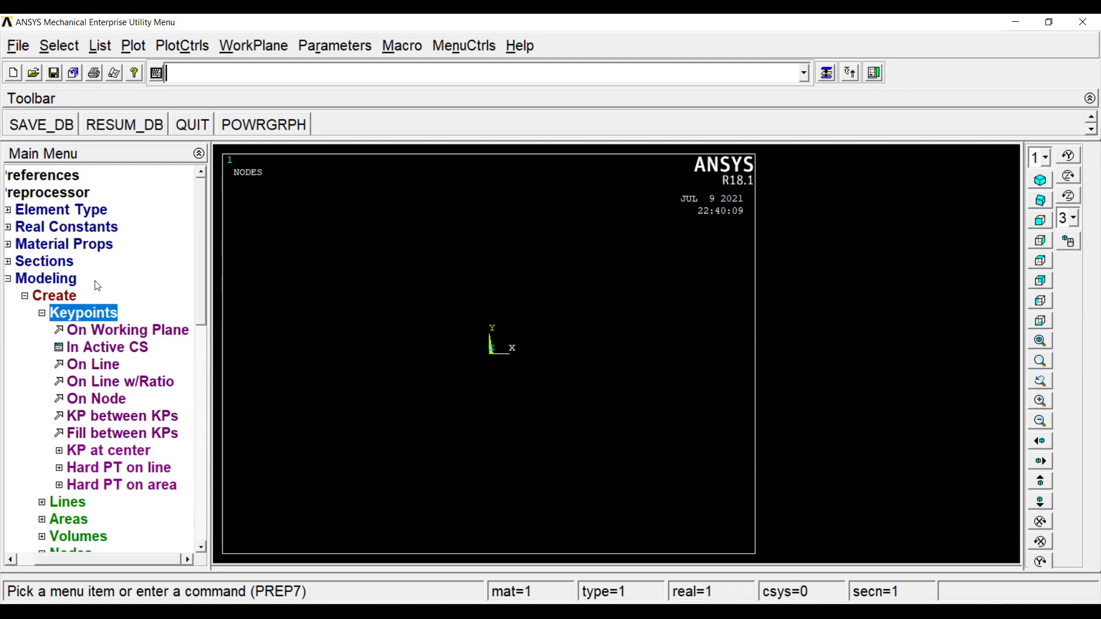
{"action": "key", "text": "Down"}
{"action": "key", "text": "Return"}
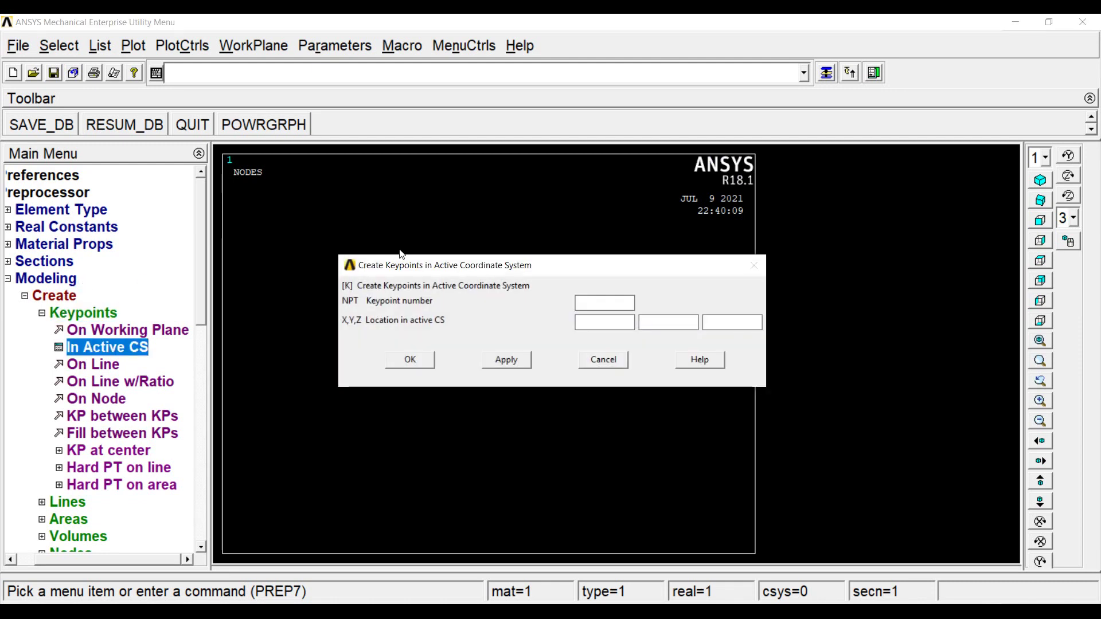
{"action": "type", "text": "1"}
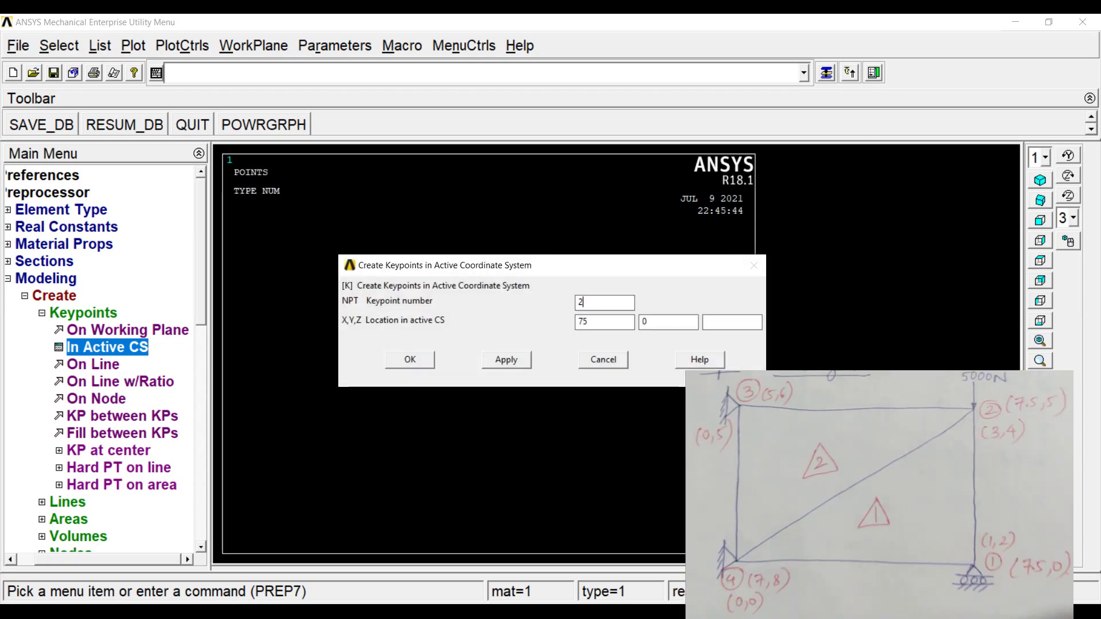
Step: Create keypoint 2 at X 75, Y 50 in the active coordinate system
{"action": "key", "text": "Tab"}
{"action": "key", "text": "Tab"}
{"action": "type", "text": "50"}
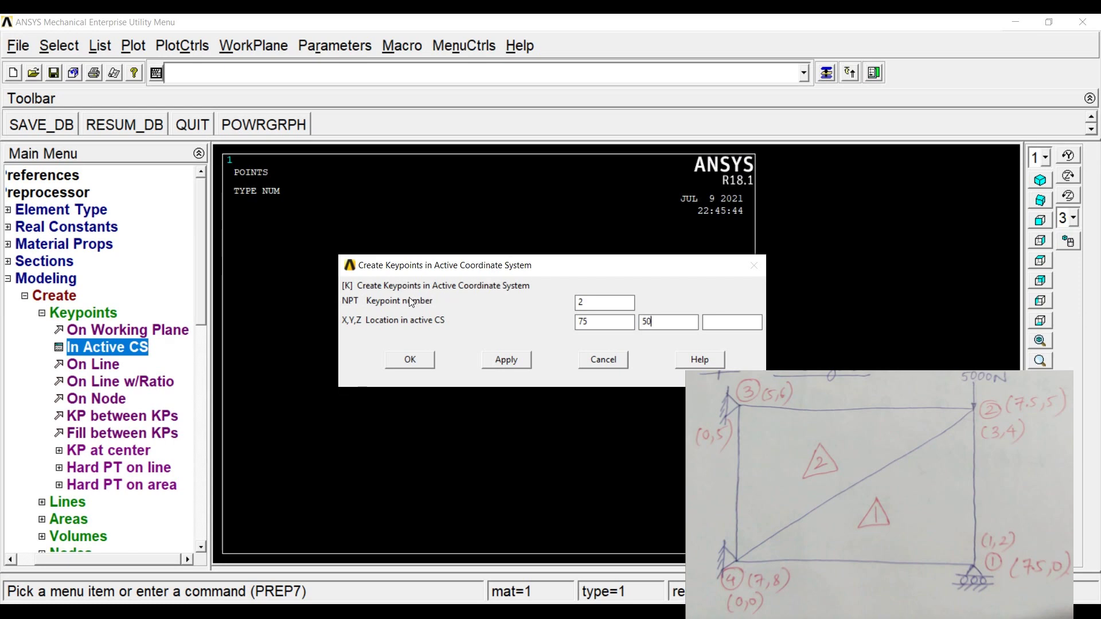
{"action": "left_click", "coordinate": [506, 359]}
Step: Create keypoint 3 at X 0, Y 50 in the active coordinate system
{"action": "type", "text": "3"}
{"action": "key", "text": "Tab"}
{"action": "type", "text": "0"}
{"action": "left_click", "coordinate": [506, 360]}
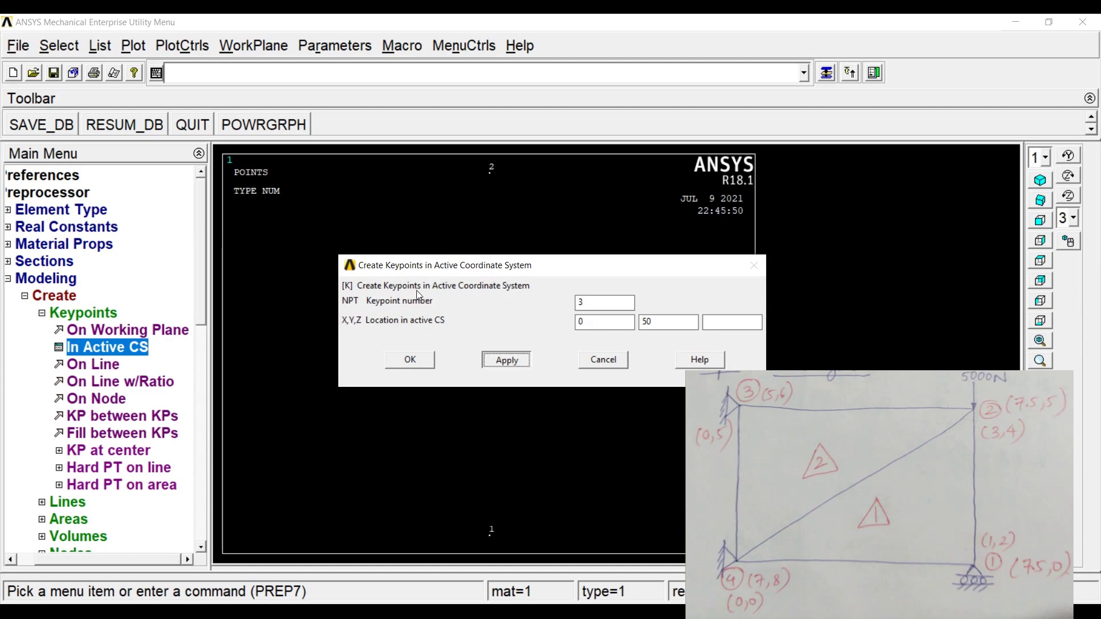
Step: Create keypoint 4 at X 0, Y 0 in the active coordinate system
{"action": "type", "text": "4"}
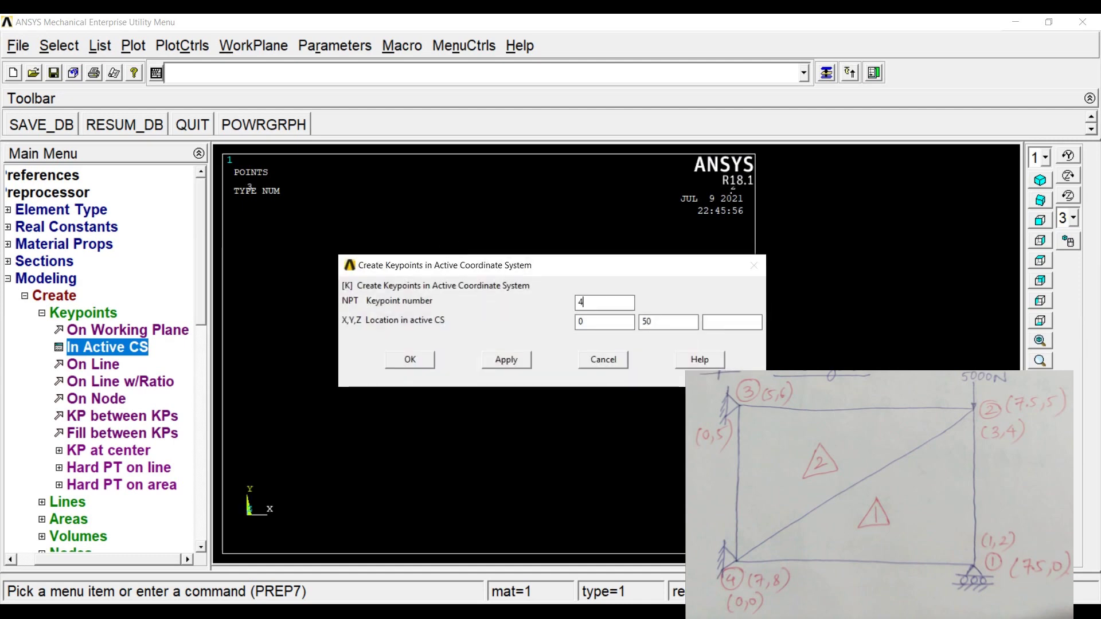
{"action": "key", "text": "Tab"}
{"action": "key", "text": "Tab"}
{"action": "type", "text": "0"}
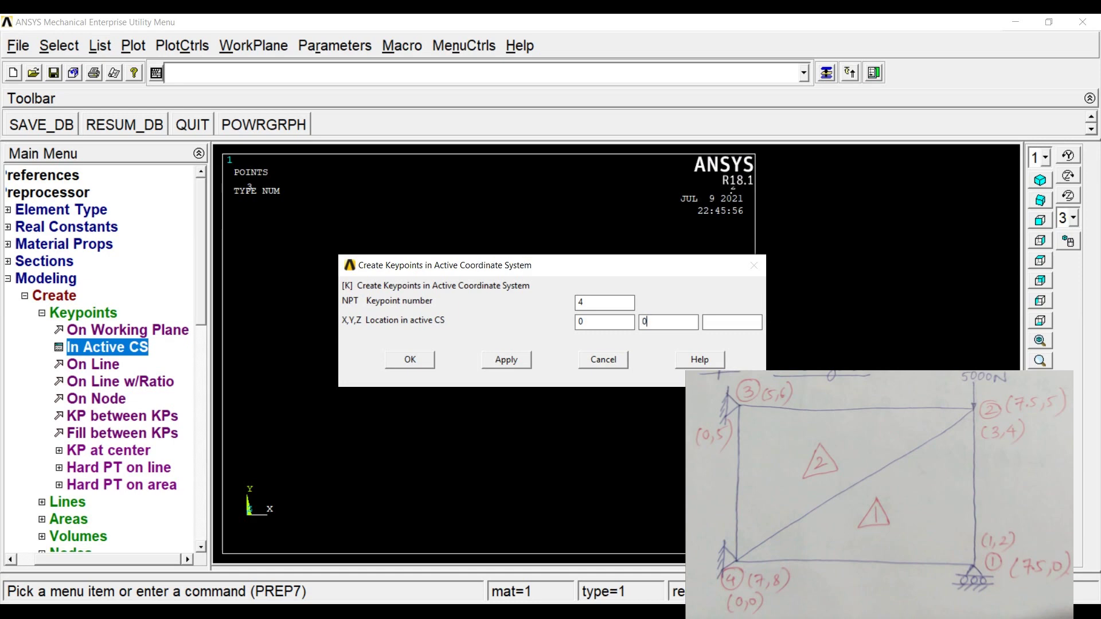
{"action": "key", "text": "Return"}
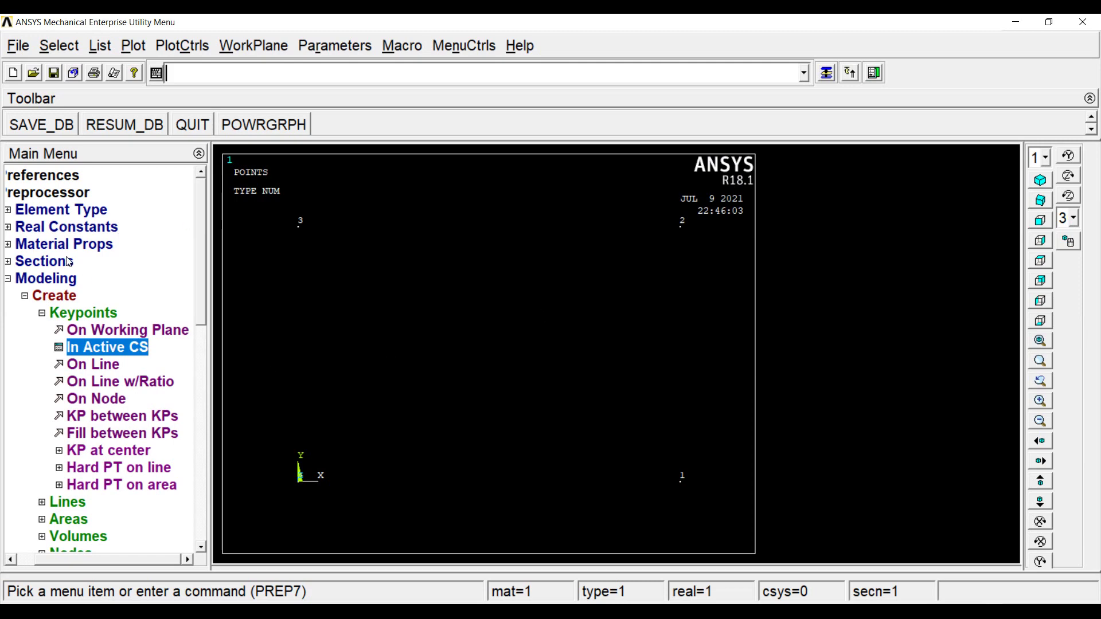
Step: Create an arbitrary triangular area through keypoints 1, 2 and 4
{"action": "left_click", "coordinate": [86, 312]}
{"action": "left_click", "coordinate": [82, 347]}
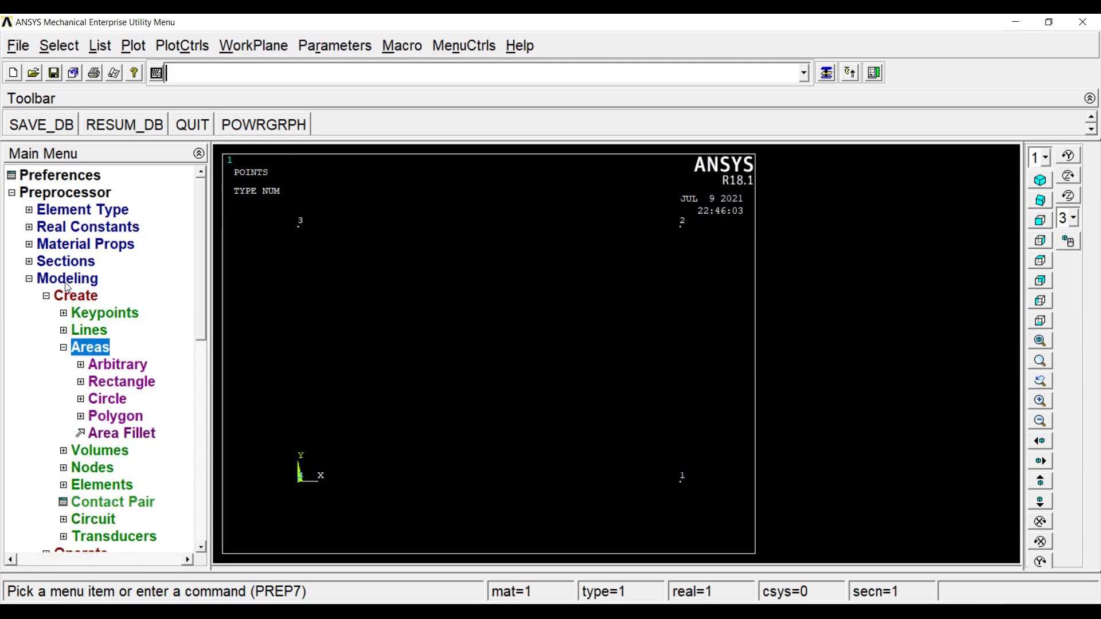
{"action": "key", "text": "Down"}
{"action": "key", "text": "Right"}
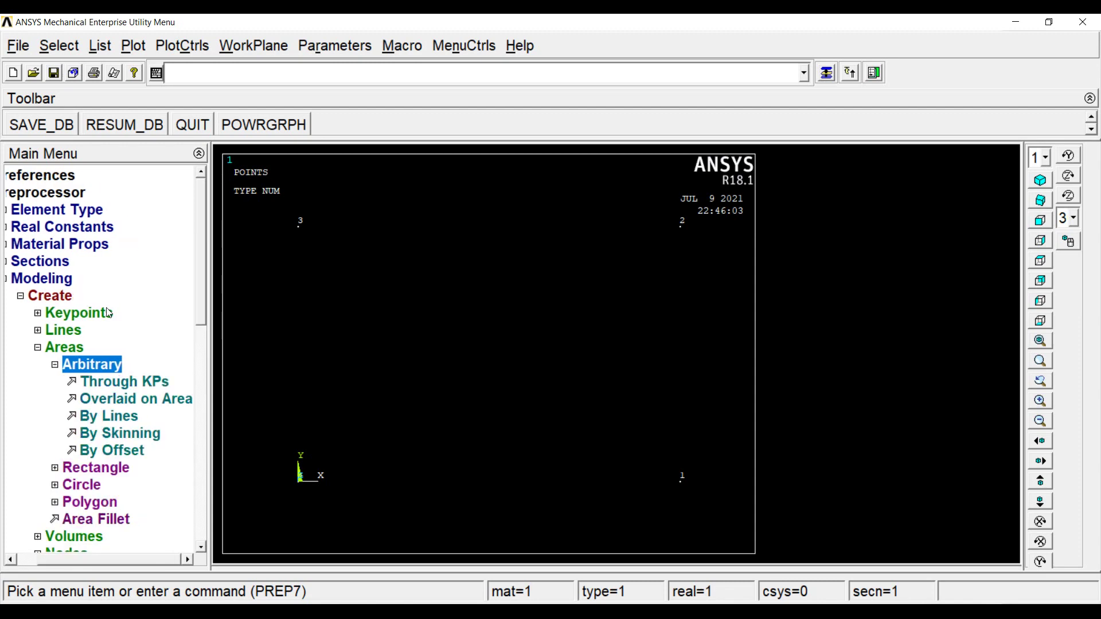
{"action": "key", "text": "Down"}
{"action": "key", "text": "Return"}
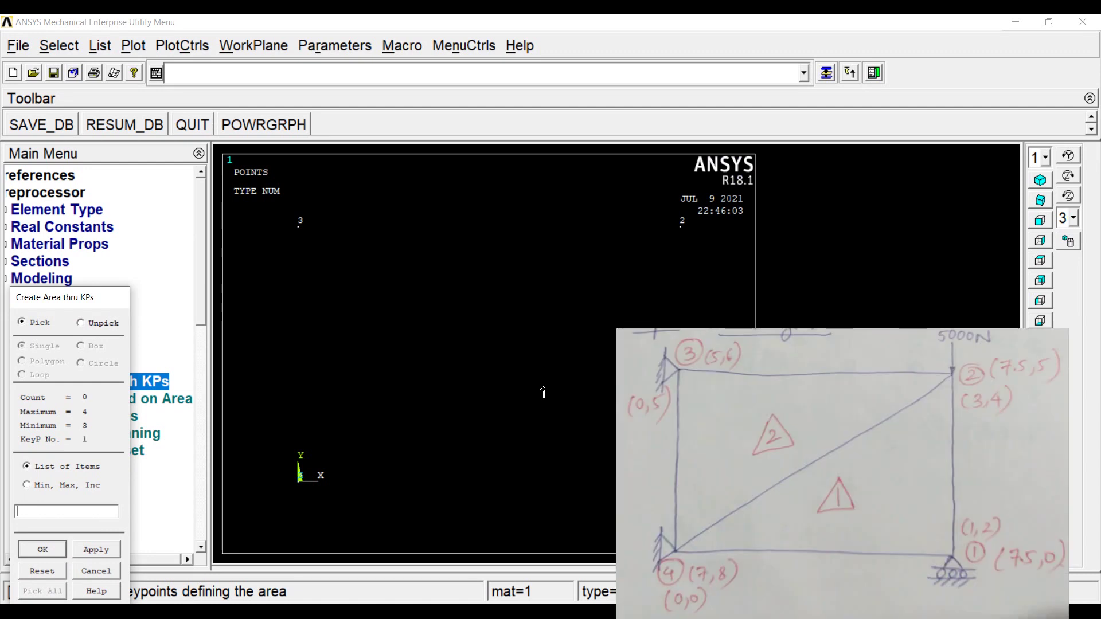
{"action": "left_click", "coordinate": [543, 388]}
{"action": "left_click", "coordinate": [542, 185]}
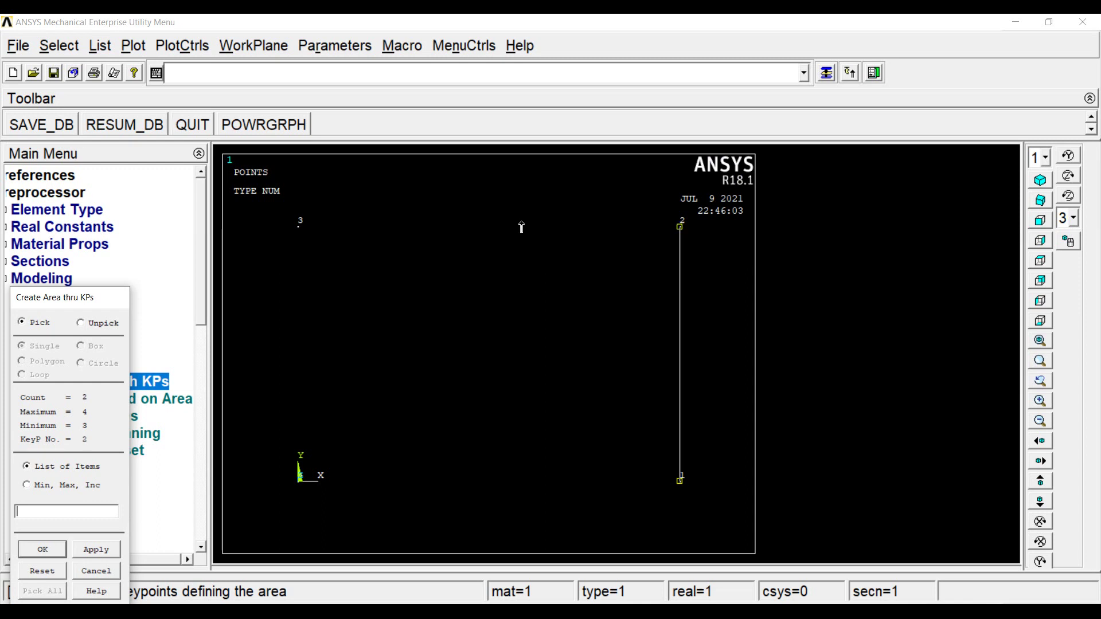
{"action": "left_click", "coordinate": [237, 386]}
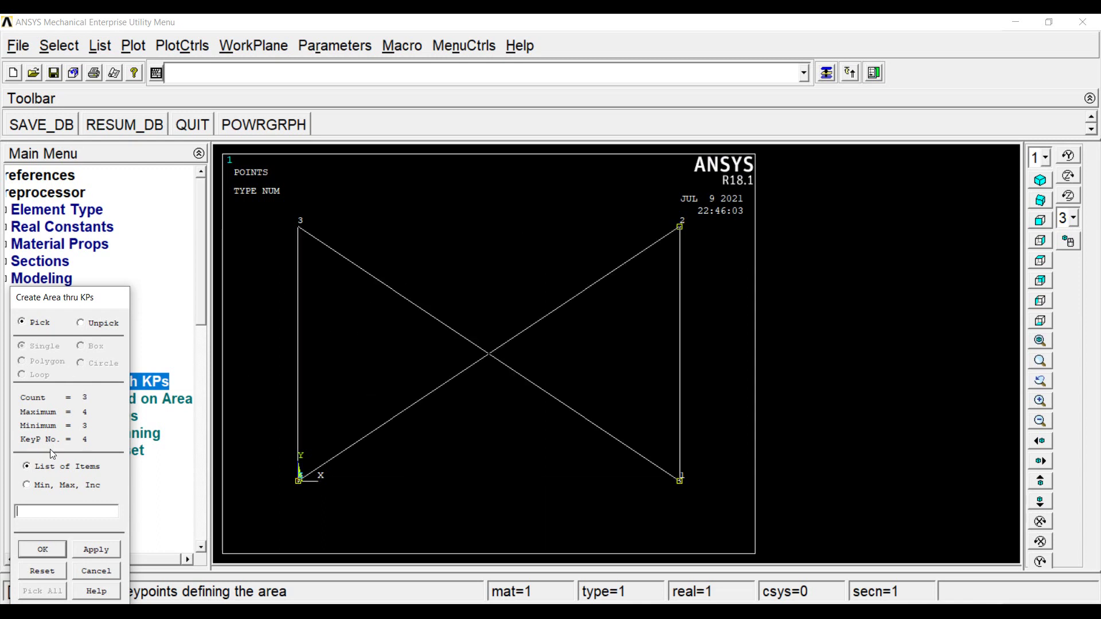
{"action": "middle_click", "coordinate": [194, 418]}
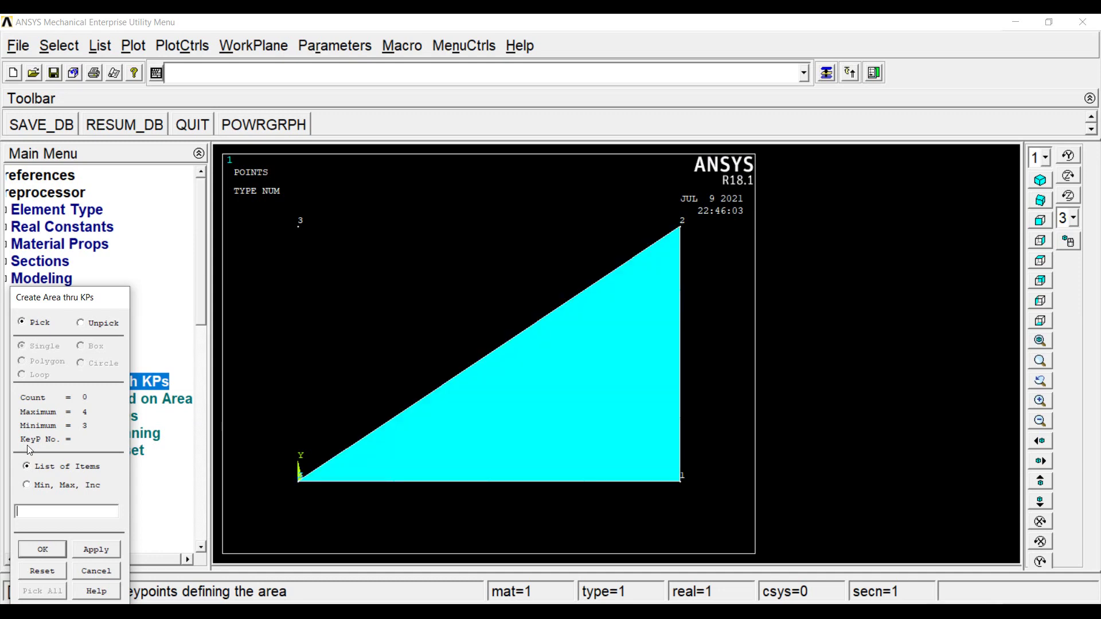
{"action": "key", "text": "Return"}
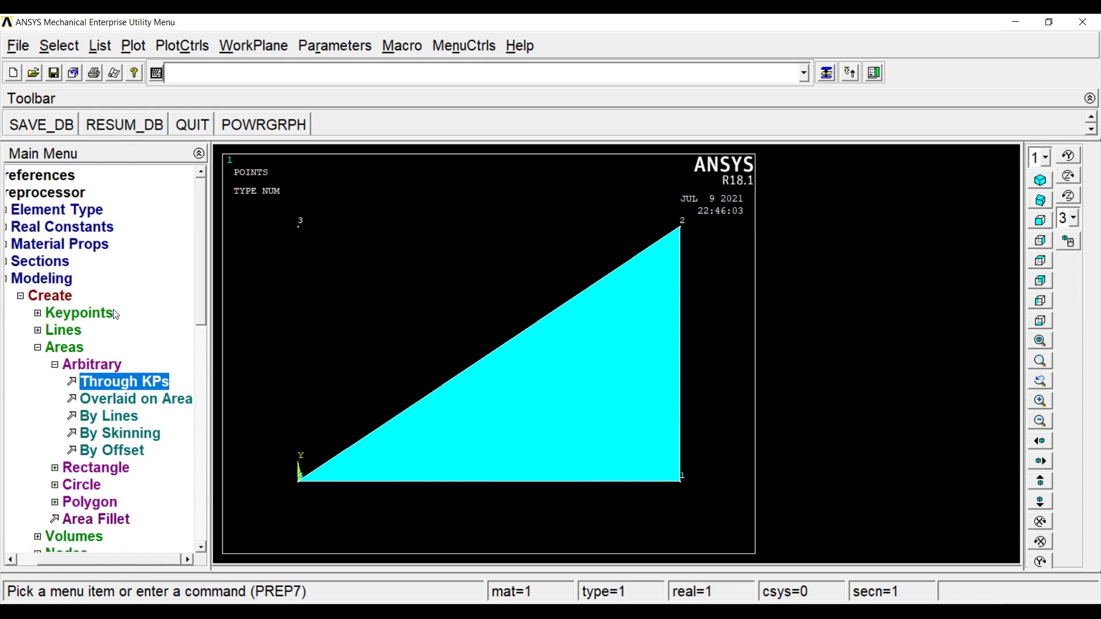
Step: Create the second triangular area through keypoints 3, 4 and 2
{"action": "left_click", "coordinate": [123, 381]}
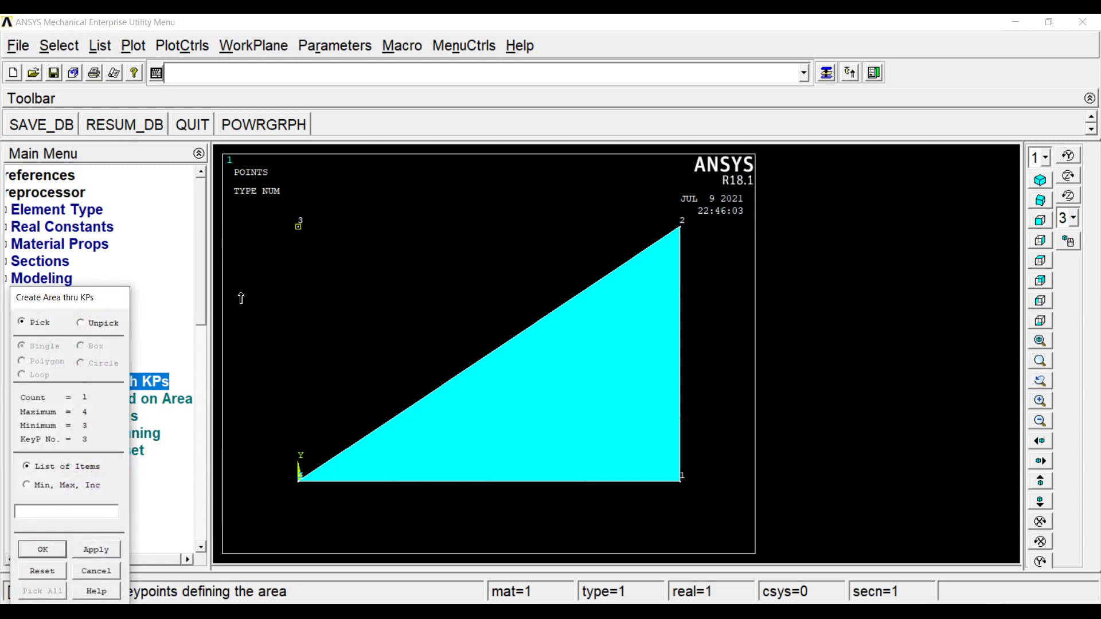
{"action": "left_click", "coordinate": [240, 390]}
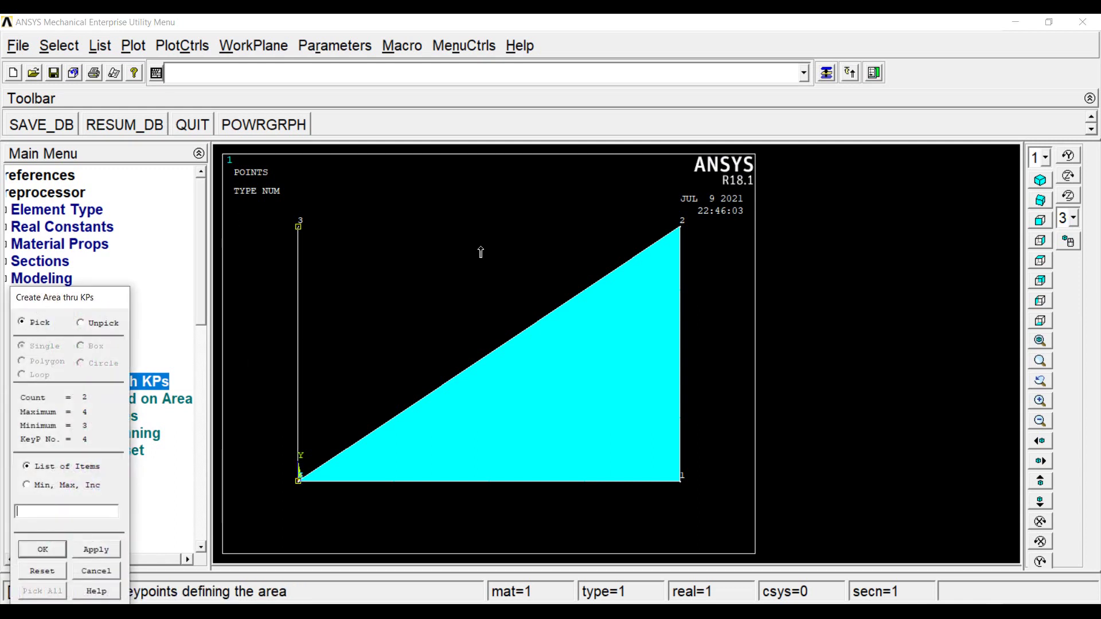
{"action": "left_click", "coordinate": [543, 195]}
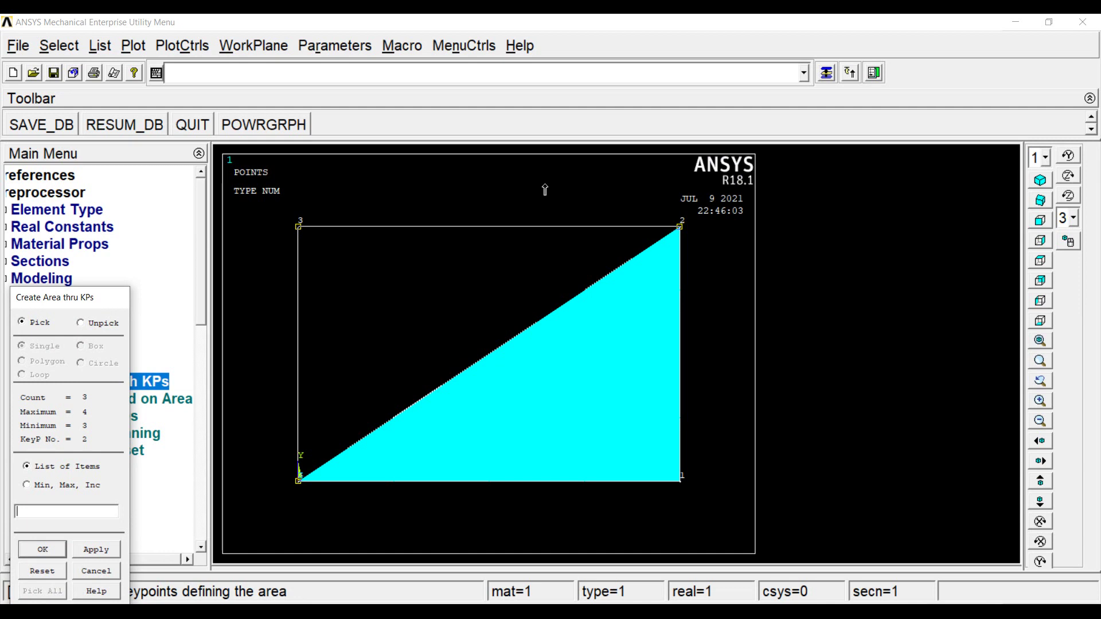
{"action": "middle_click", "coordinate": [545, 189]}
{"action": "left_click", "coordinate": [43, 549]}
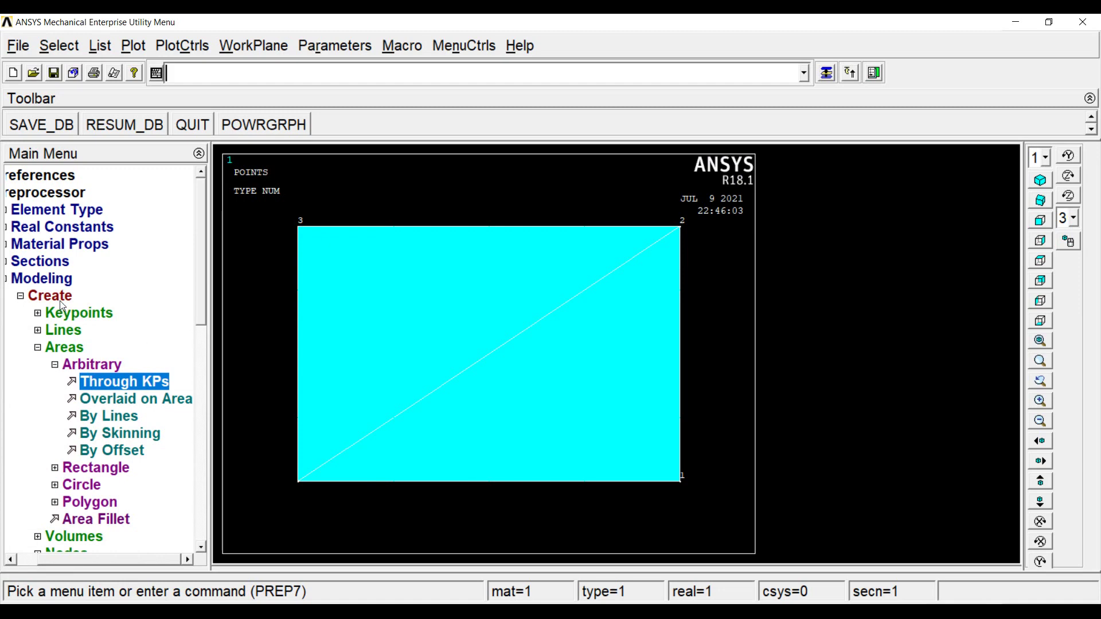
Step: In the MeshTool, set the global number of element divisions to 1 and choose the Tri element shape
{"action": "left_click", "coordinate": [46, 278]}
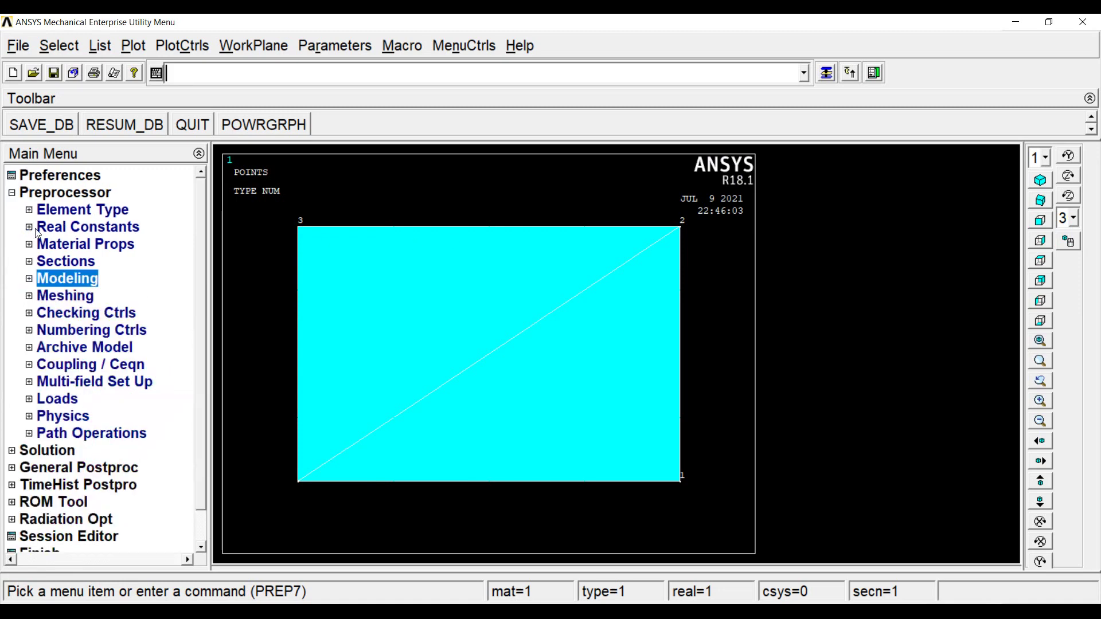
{"action": "left_click", "coordinate": [65, 295]}
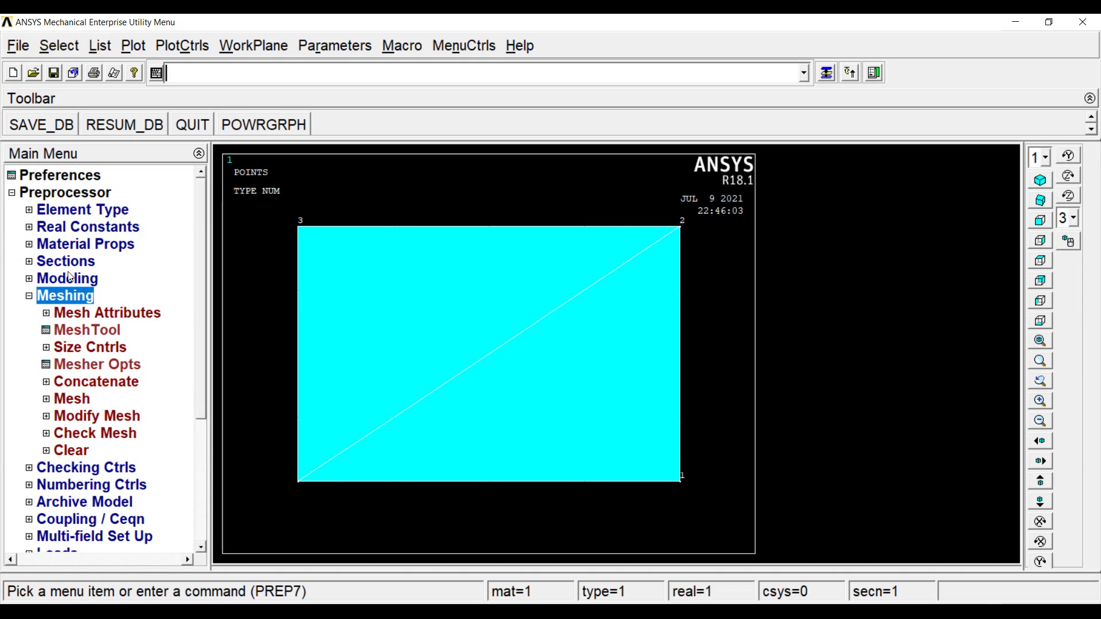
{"action": "double_click", "coordinate": [87, 330]}
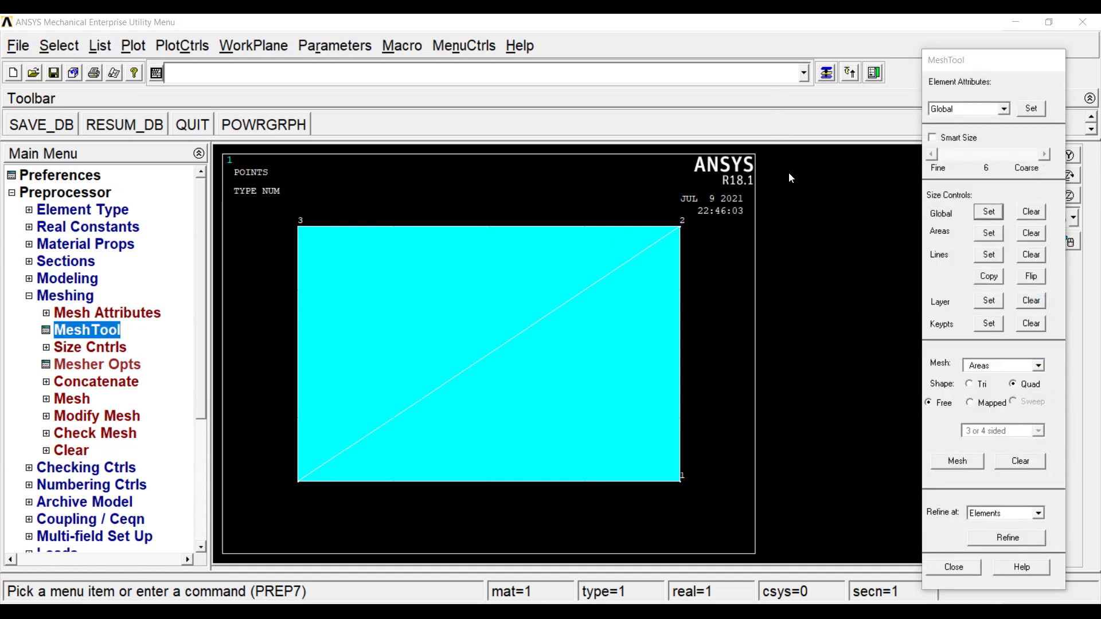
{"action": "left_click", "coordinate": [988, 211]}
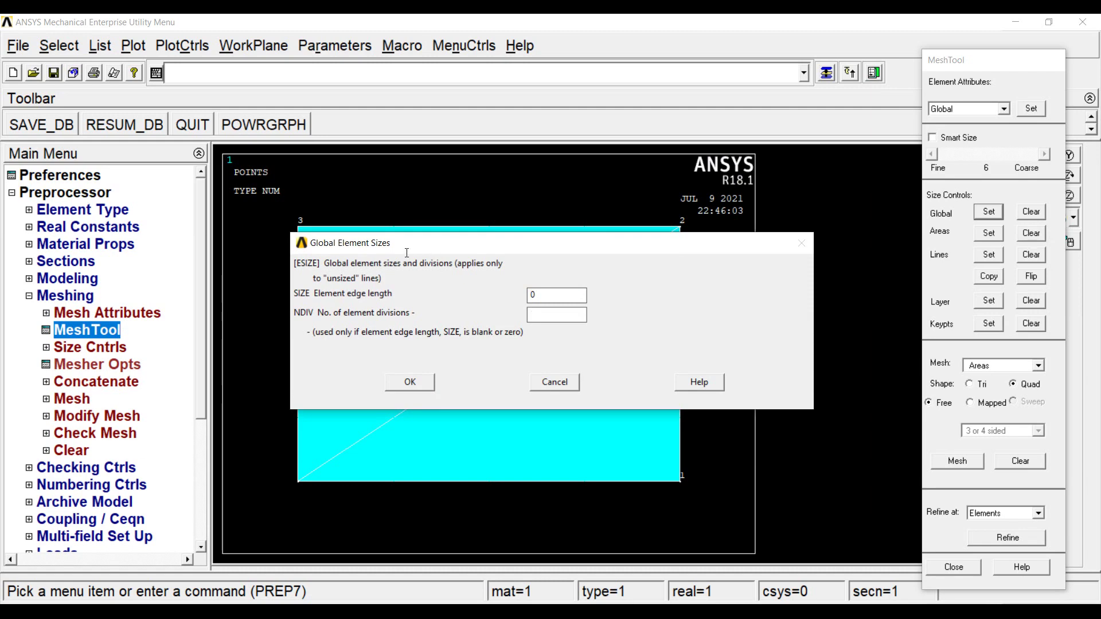
{"action": "type", "text": "1"}
{"action": "key", "text": "Return"}
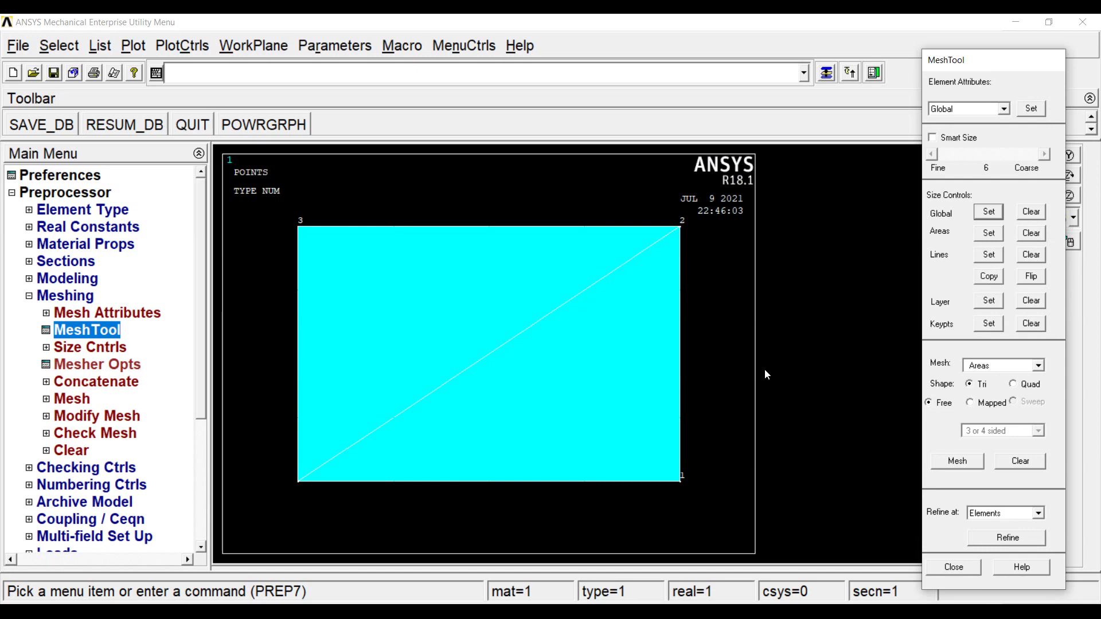
Step: Free-mesh both triangular areas with Tri elements and dismiss the element shape warning
{"action": "left_click", "coordinate": [956, 461]}
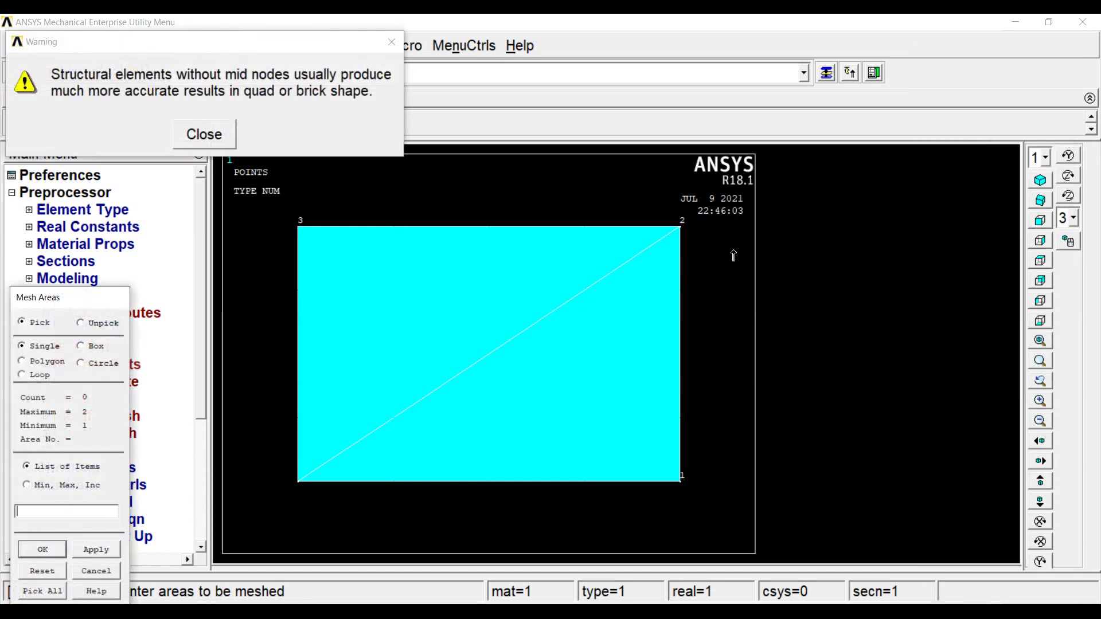
{"action": "left_click", "coordinate": [470, 404]}
{"action": "left_click", "coordinate": [343, 276]}
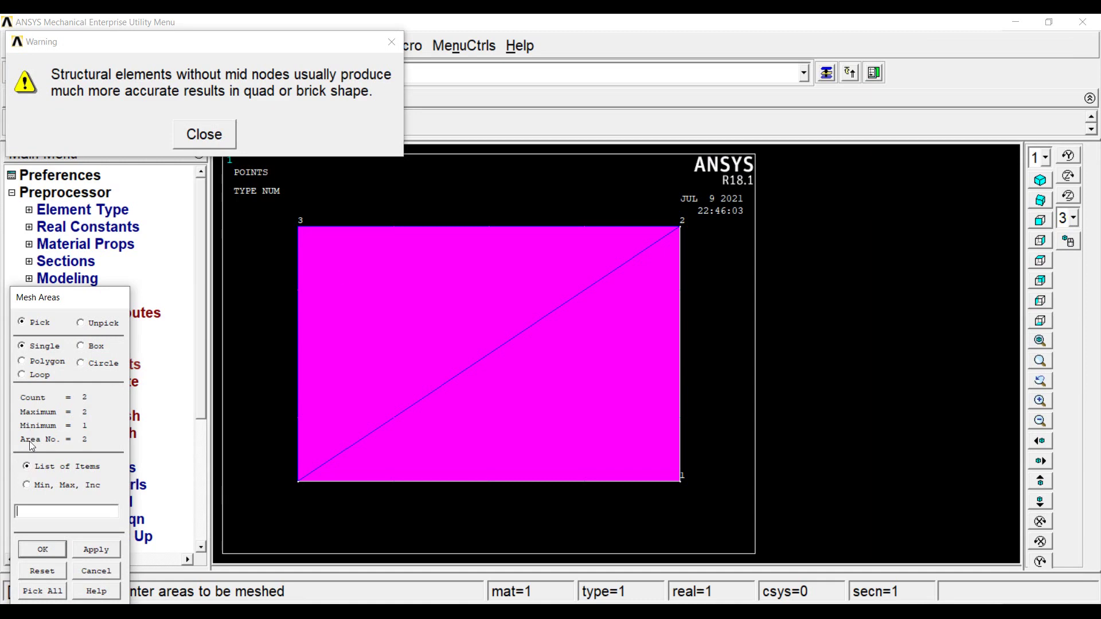
{"action": "left_click", "coordinate": [43, 549]}
{"action": "left_click", "coordinate": [204, 134]}
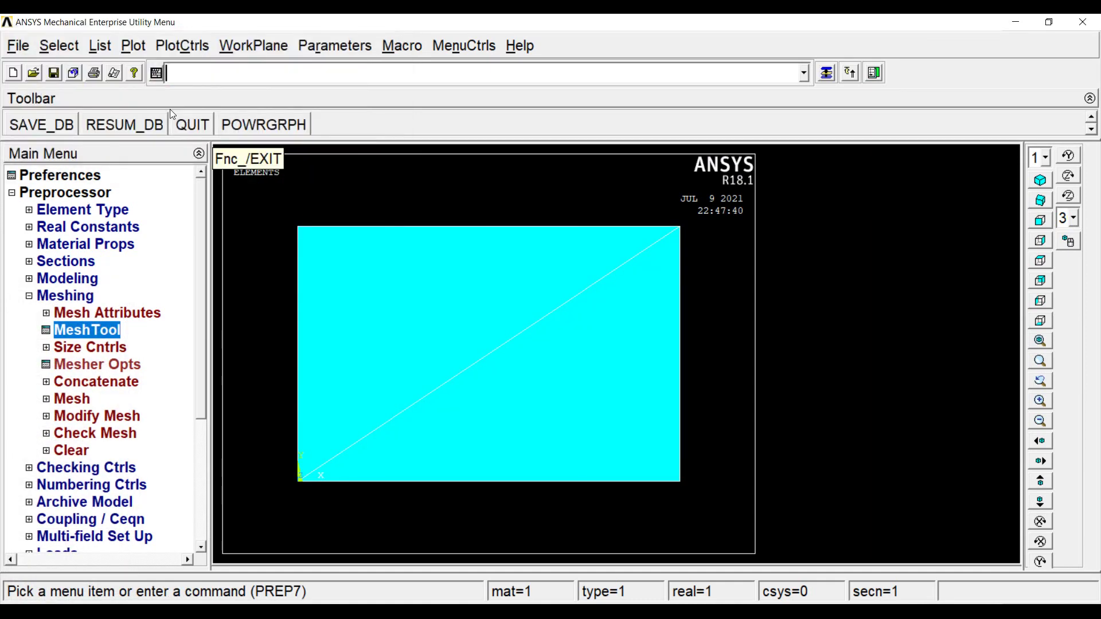
Step: Switch from preprocessing to the Solution phase and open the options for applying structural displacement loads
{"action": "left_click", "coordinate": [53, 157]}
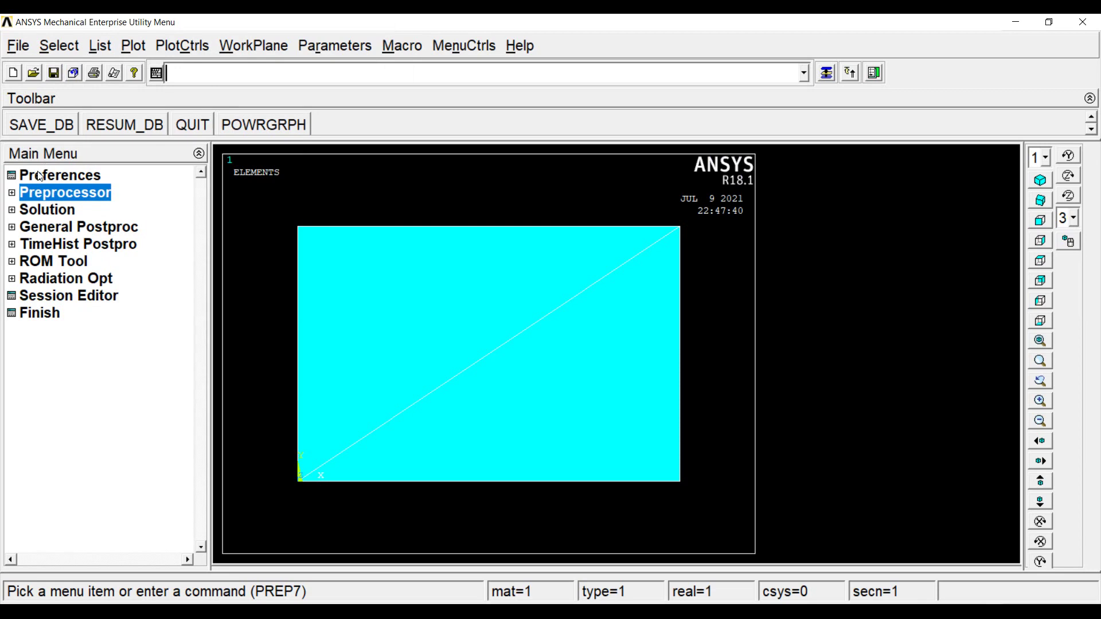
{"action": "left_click", "coordinate": [68, 208]}
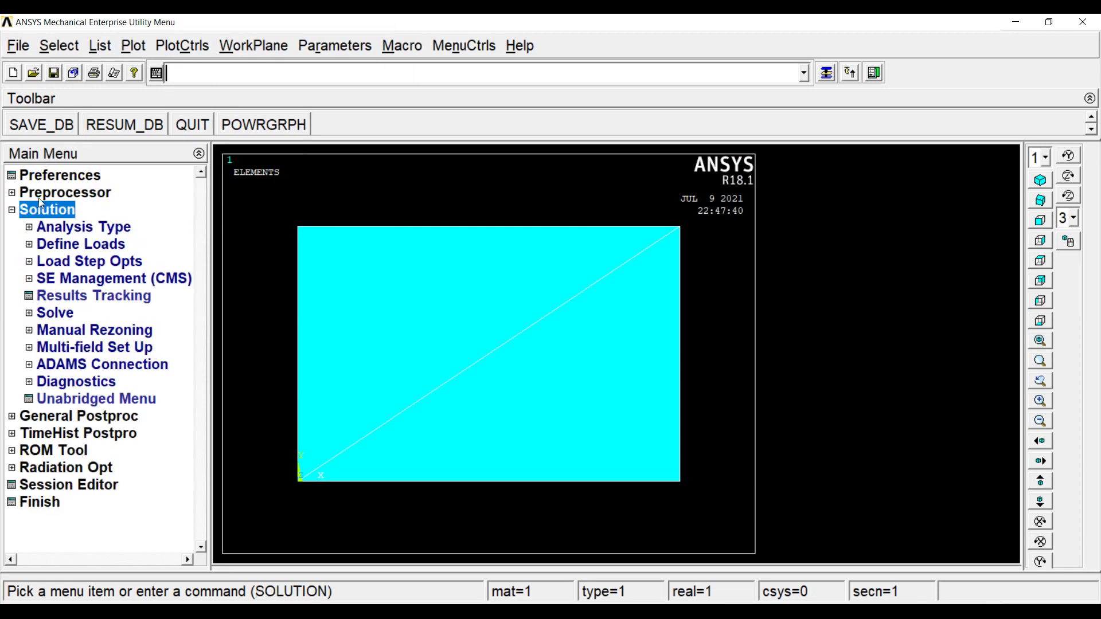
{"action": "key", "text": "Down"}
{"action": "key", "text": "Down"}
{"action": "key", "text": "Right"}
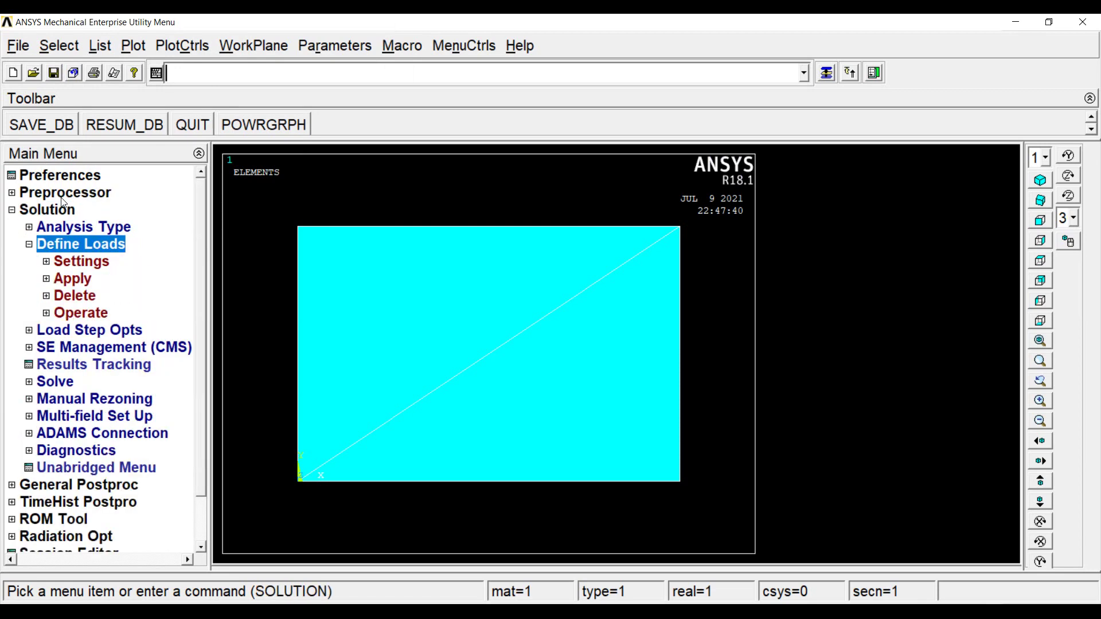
{"action": "key", "text": "Down"}
{"action": "key", "text": "Right"}
{"action": "key", "text": "Left"}
{"action": "key", "text": "Down"}
{"action": "key", "text": "Right"}
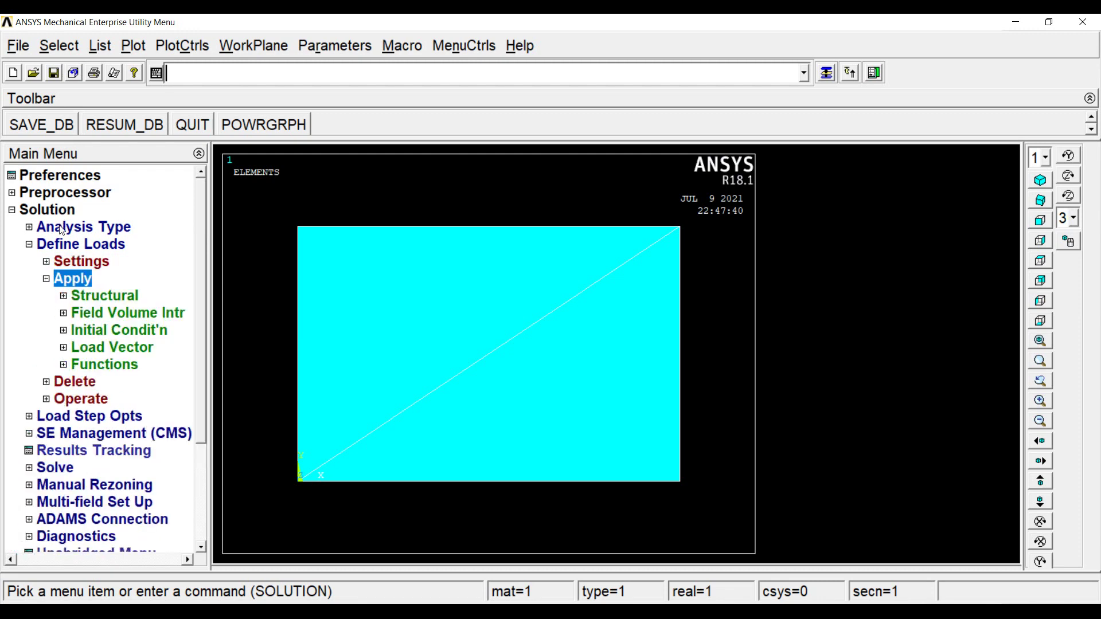
{"action": "key", "text": "Down"}
{"action": "key", "text": "Right"}
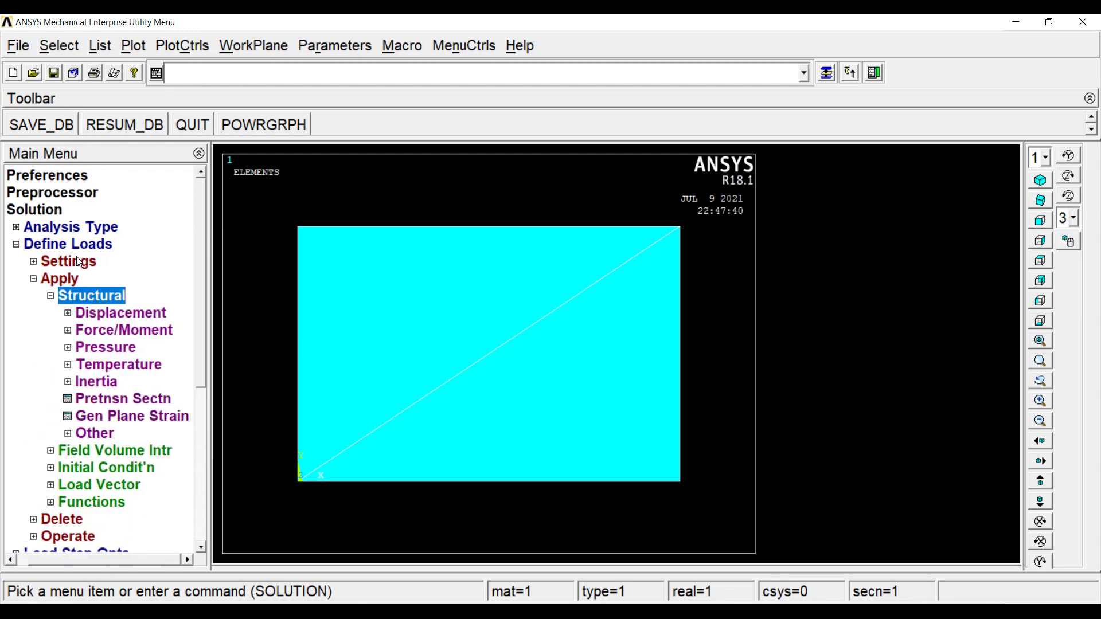
{"action": "key", "text": "Down"}
{"action": "key", "text": "Right"}
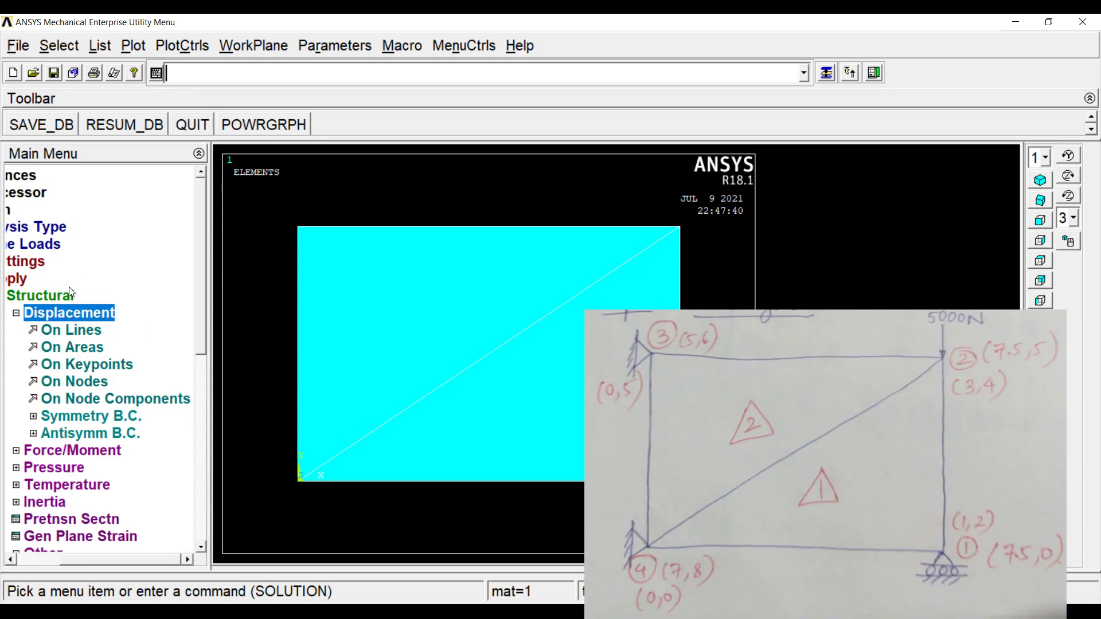
Step: Constrain the UY displacement on node 1 at the plate's lower-right corner
{"action": "left_click", "coordinate": [75, 381]}
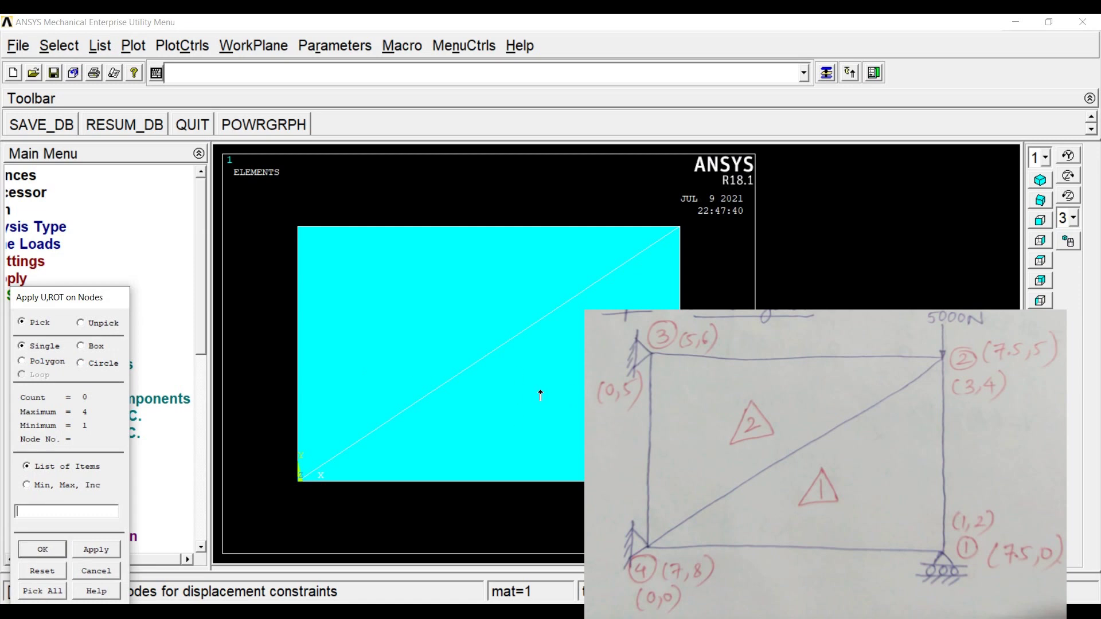
{"action": "left_click", "coordinate": [541, 396]}
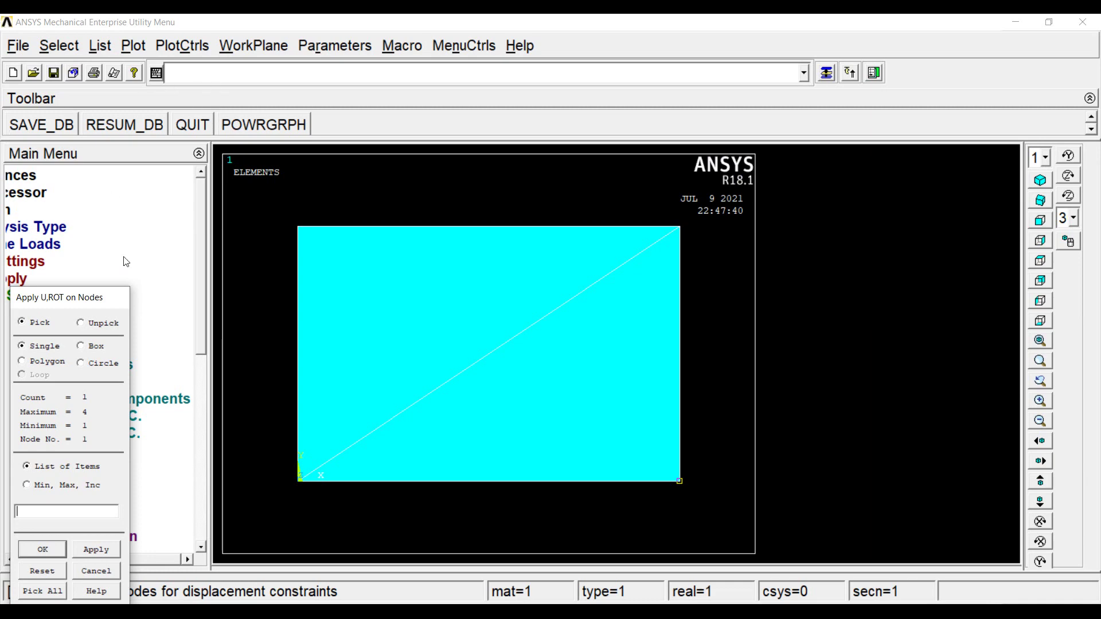
{"action": "key", "text": "Return"}
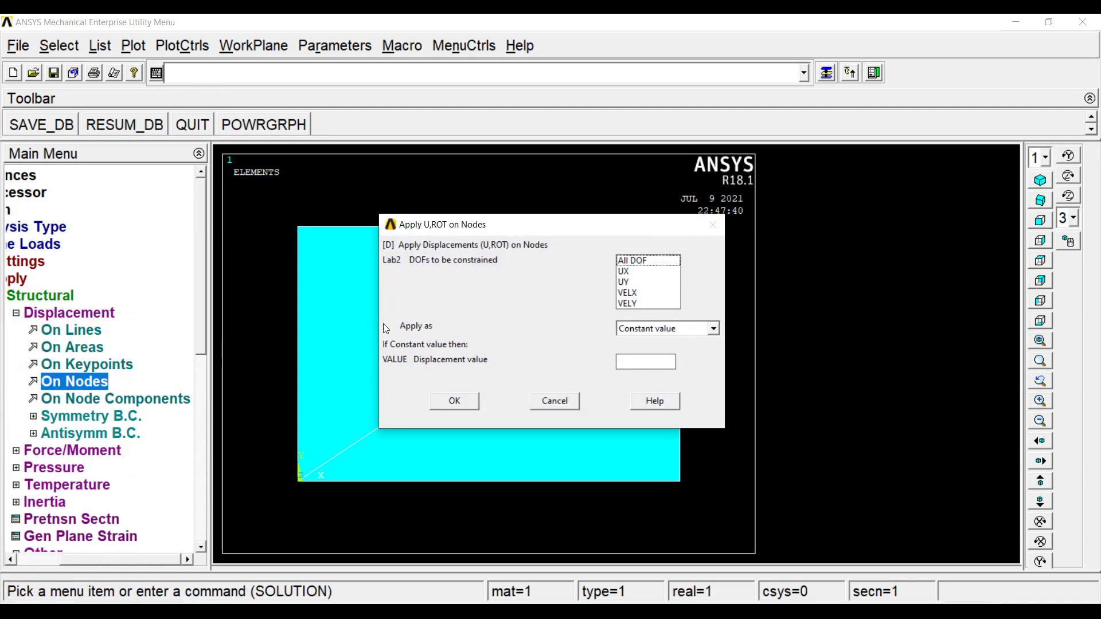
{"action": "key", "text": "Down"}
{"action": "key", "text": "Down"}
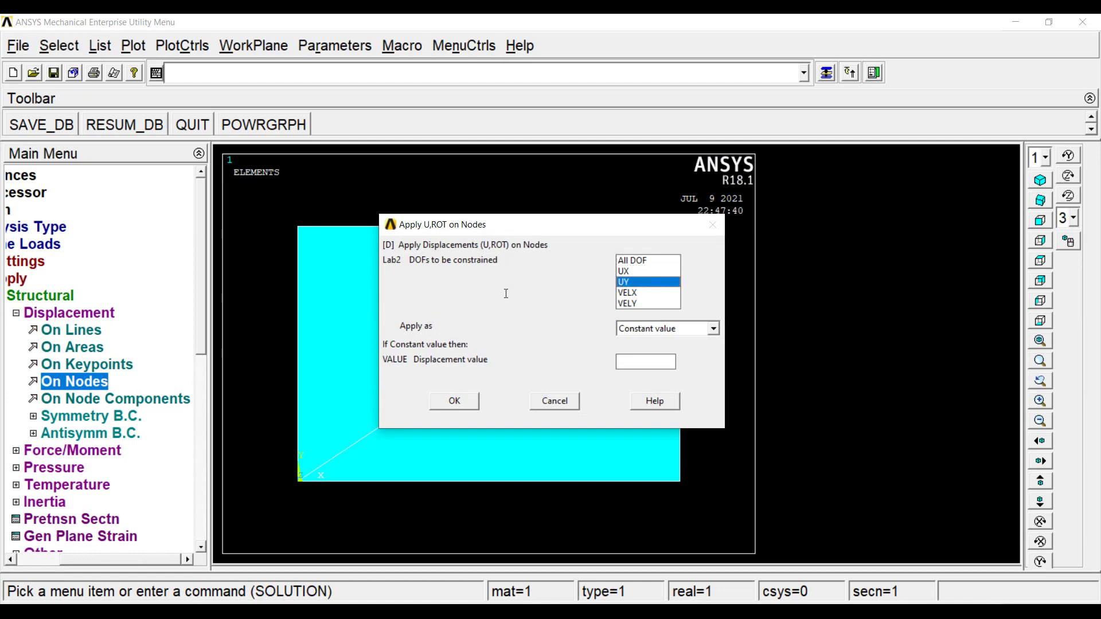
{"action": "key", "text": "Tab"}
{"action": "key", "text": "Tab"}
{"action": "key", "text": "Return"}
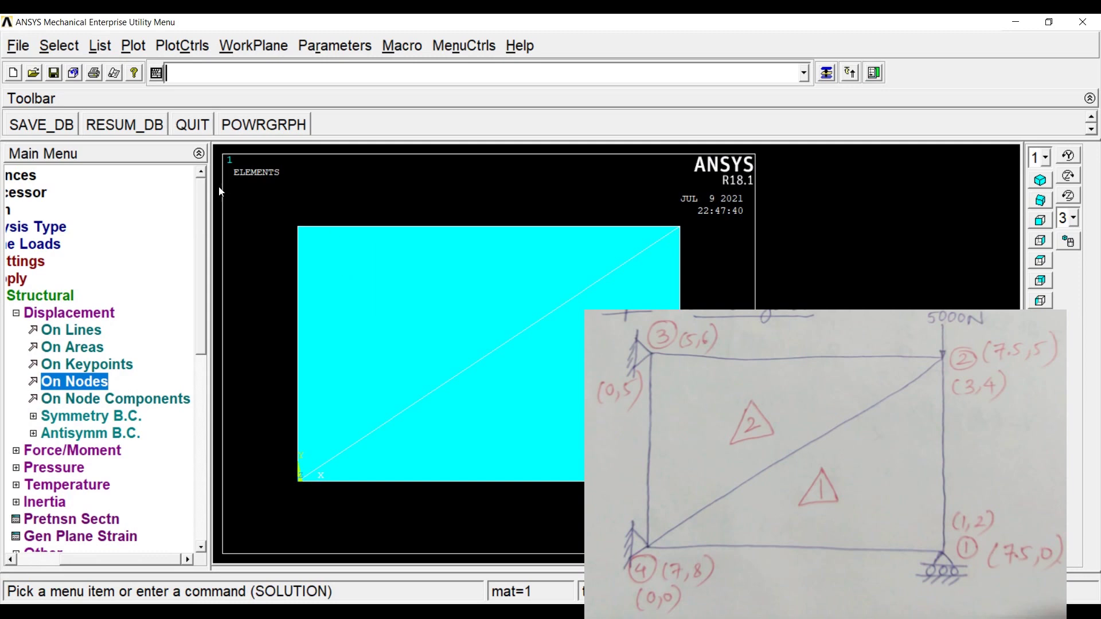
Step: Constrain both UX and UY to a constant value of 0 on the plate's upper-left and lower-left corner nodes
{"action": "left_click", "coordinate": [74, 381]}
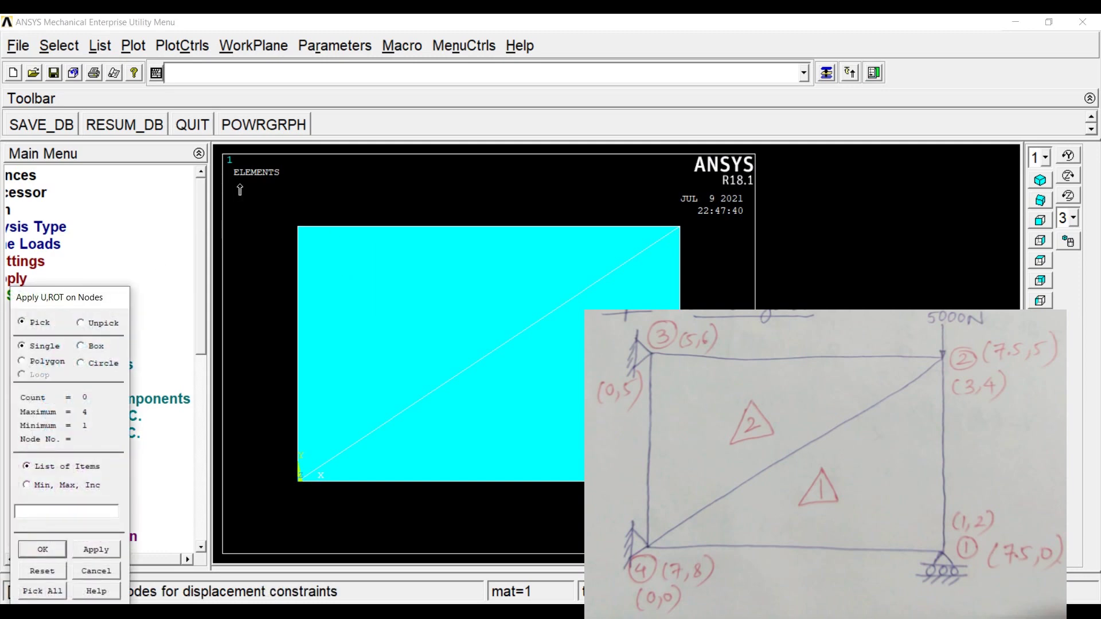
{"action": "left_click", "coordinate": [239, 190]}
{"action": "left_click", "coordinate": [42, 549]}
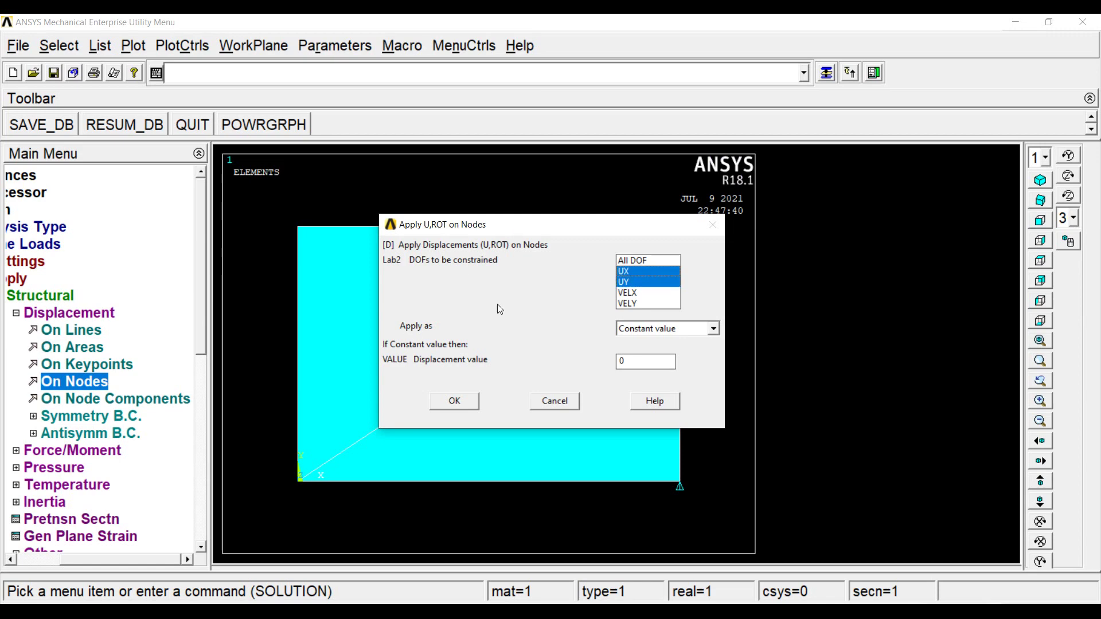
{"action": "key", "text": "Return"}
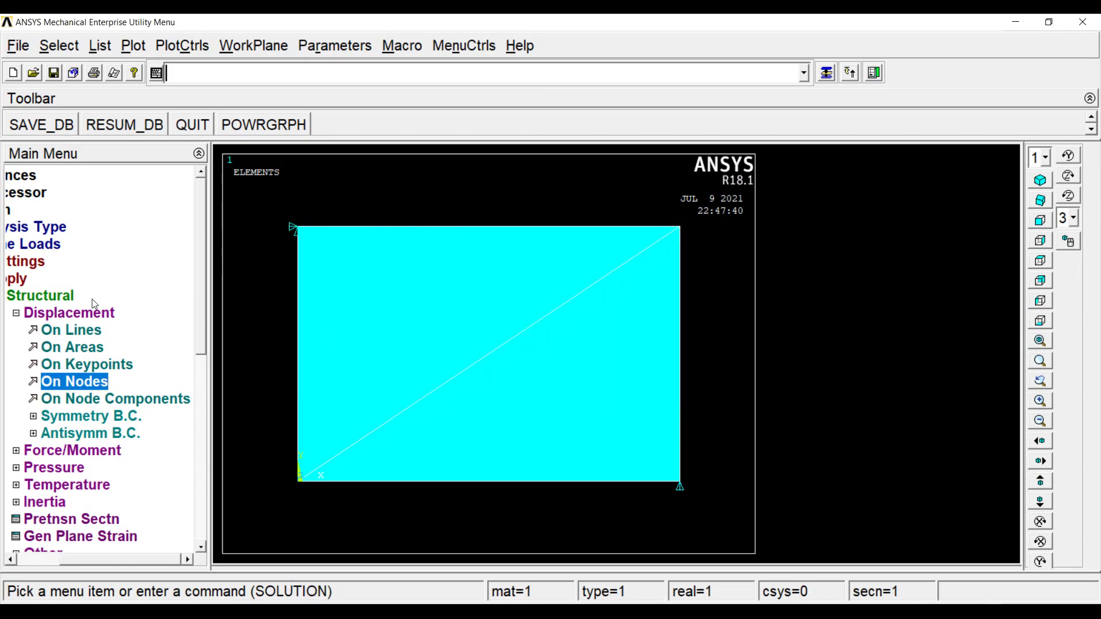
{"action": "left_click", "coordinate": [73, 381]}
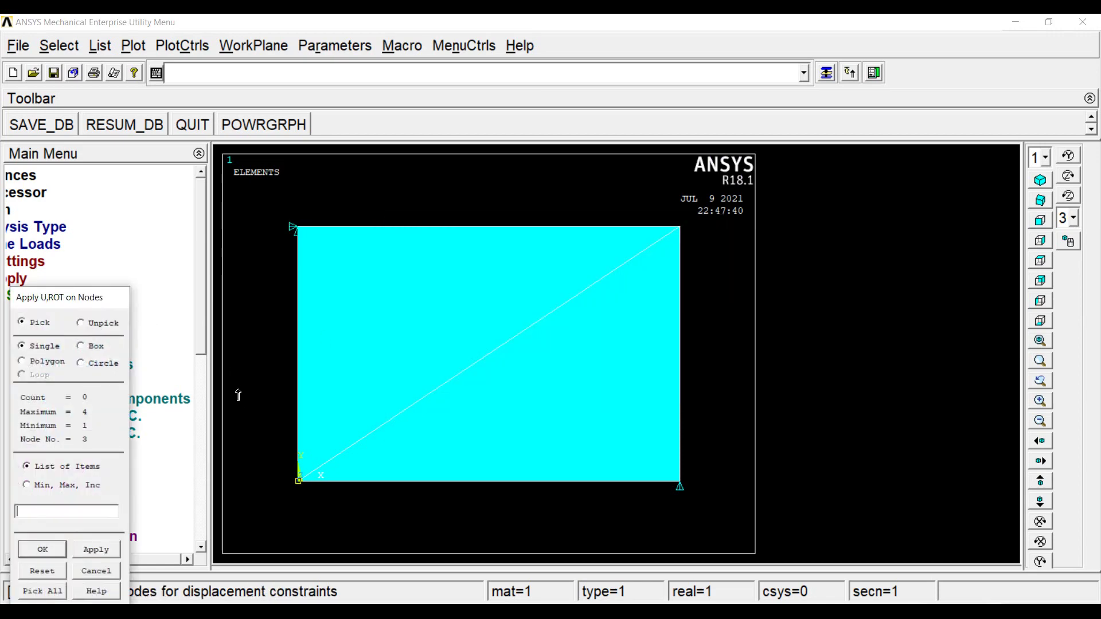
{"action": "left_click", "coordinate": [42, 549]}
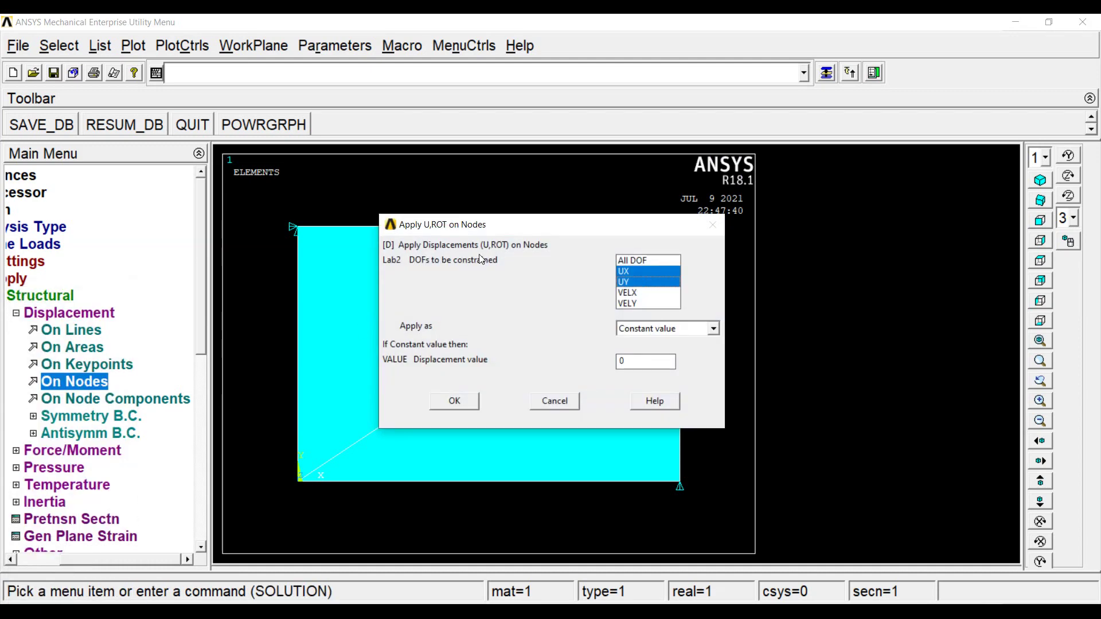
{"action": "key", "text": "Return"}
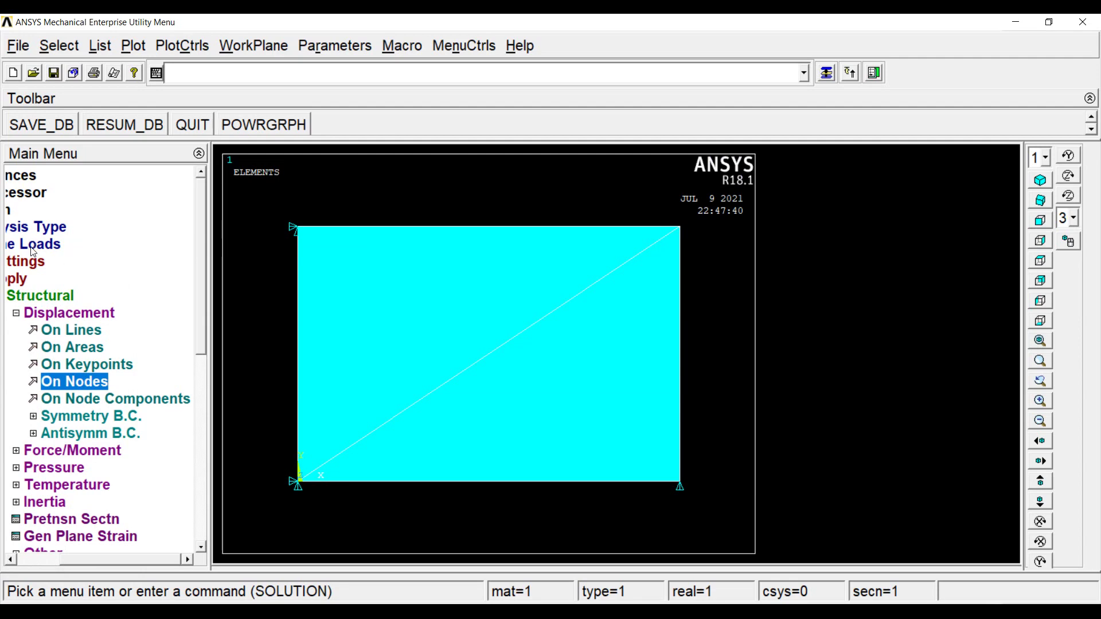
Step: Apply a nodal force of 0 in the FX direction on node 1 at the plate's lower-right corner
{"action": "left_click", "coordinate": [51, 250]}
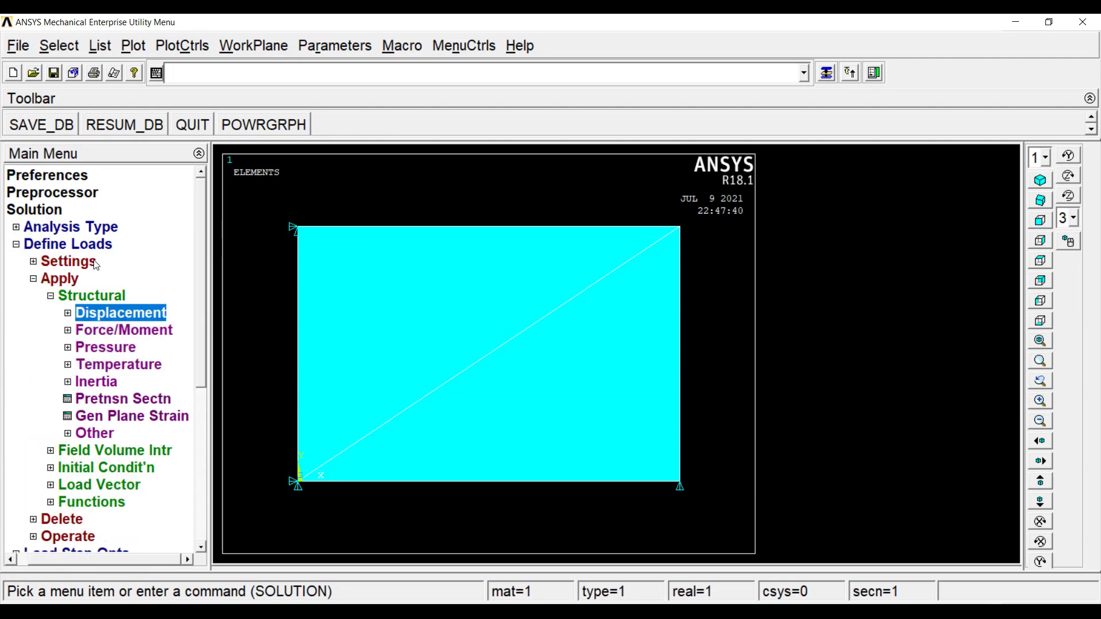
{"action": "key", "text": "Down"}
{"action": "key", "text": "Right"}
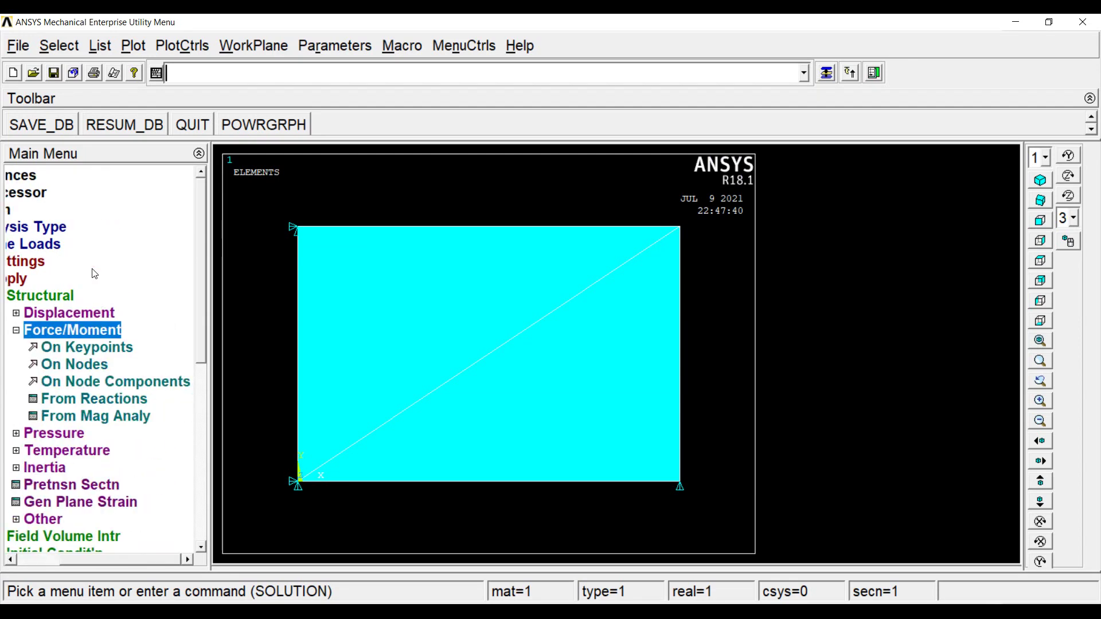
{"action": "key", "text": "Down"}
{"action": "key", "text": "Down"}
{"action": "key", "text": "Return"}
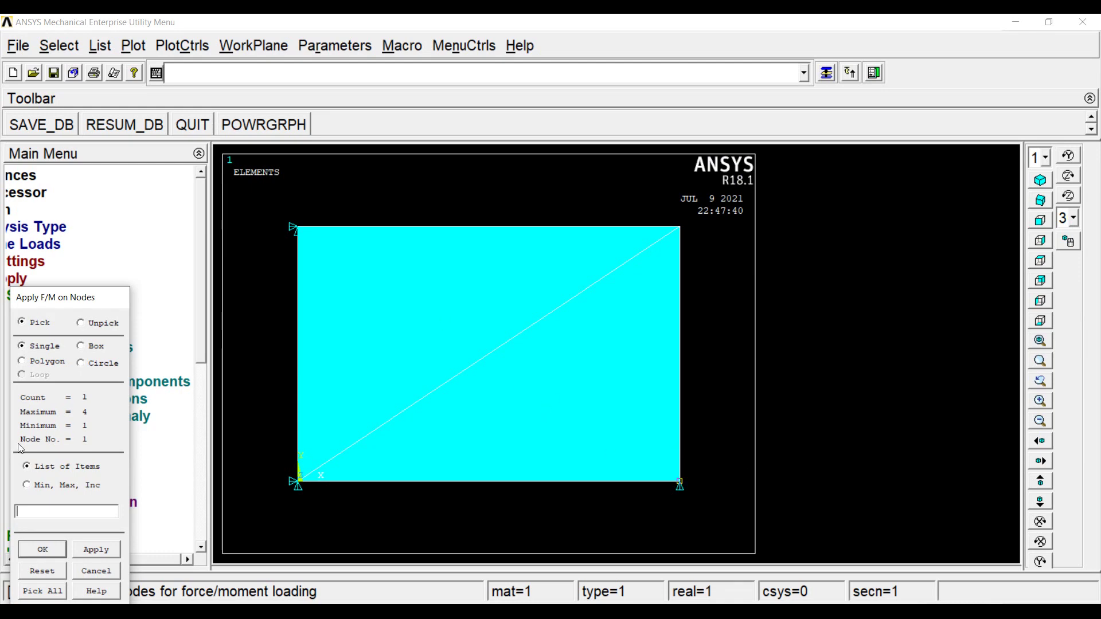
{"action": "left_click", "coordinate": [42, 549]}
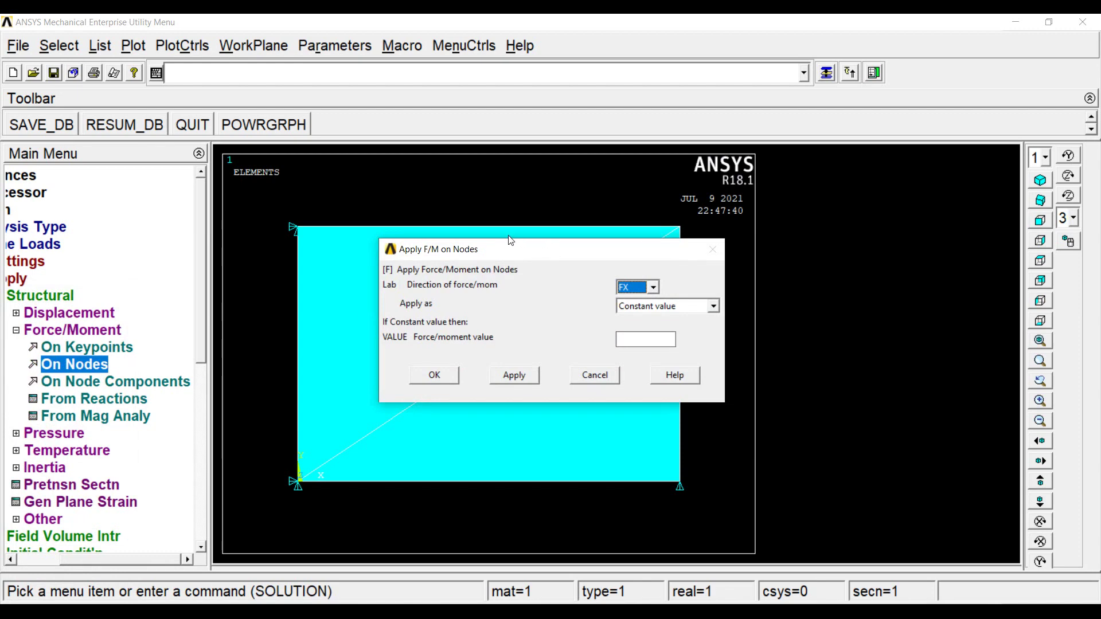
{"action": "key", "text": "Tab"}
{"action": "key", "text": "Tab"}
{"action": "key", "text": "Return"}
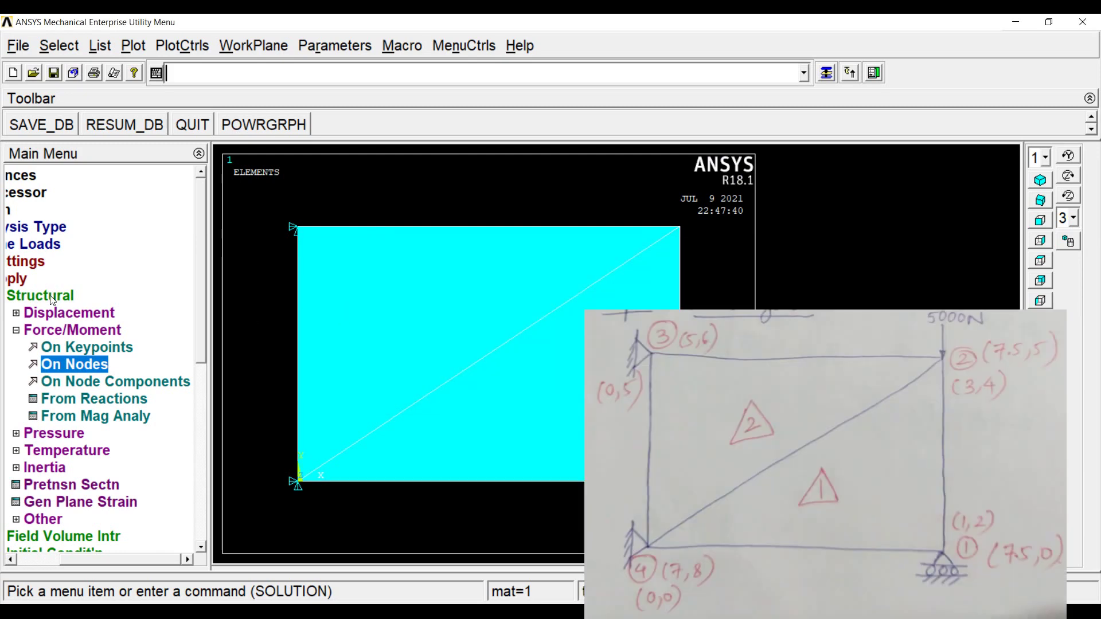
Step: Apply a constant FX force of 0 on node 2 at the plate's upper-right corner
{"action": "left_click", "coordinate": [74, 364]}
{"action": "left_click", "coordinate": [542, 189]}
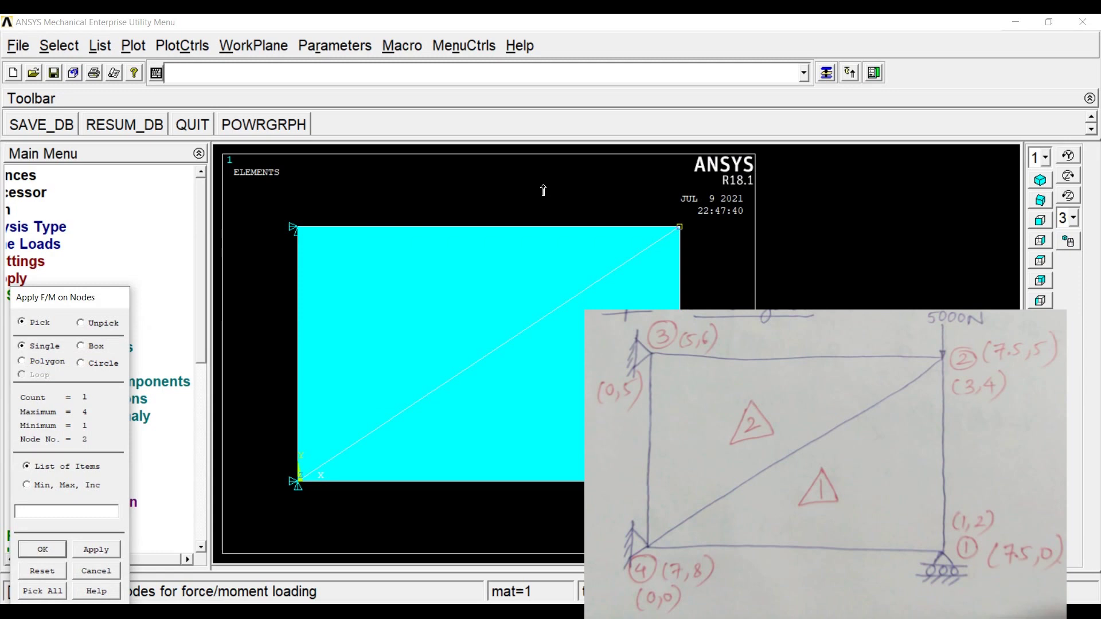
{"action": "key", "text": "Return"}
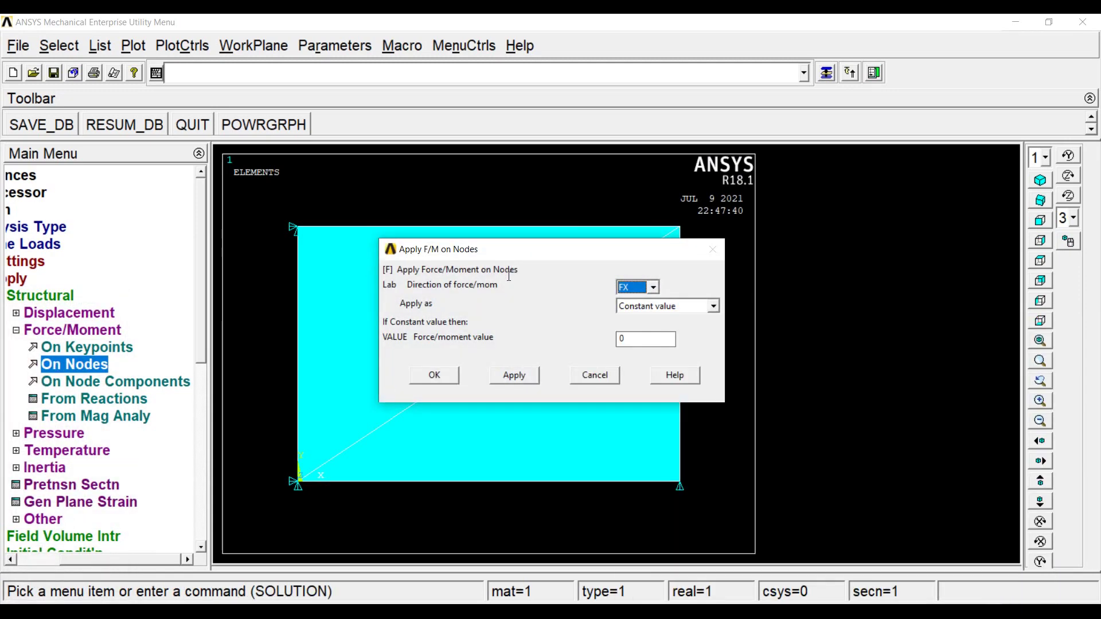
{"action": "key", "text": "Return"}
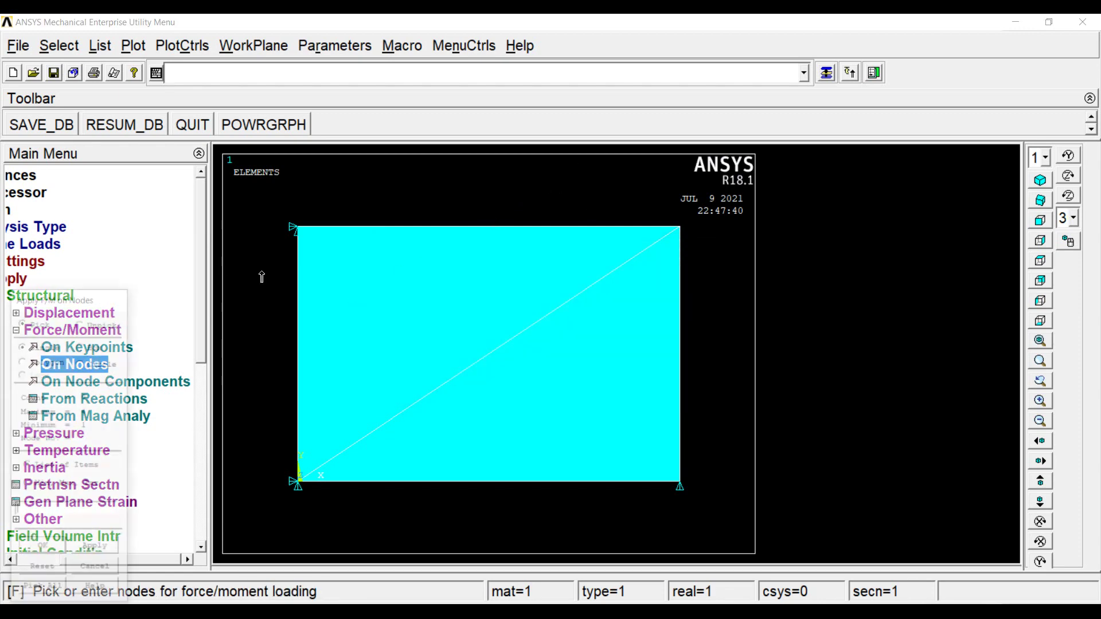
Step: Apply a constant FY force of -5000 on node 2 at the plate's upper-right corner
{"action": "left_click", "coordinate": [548, 189]}
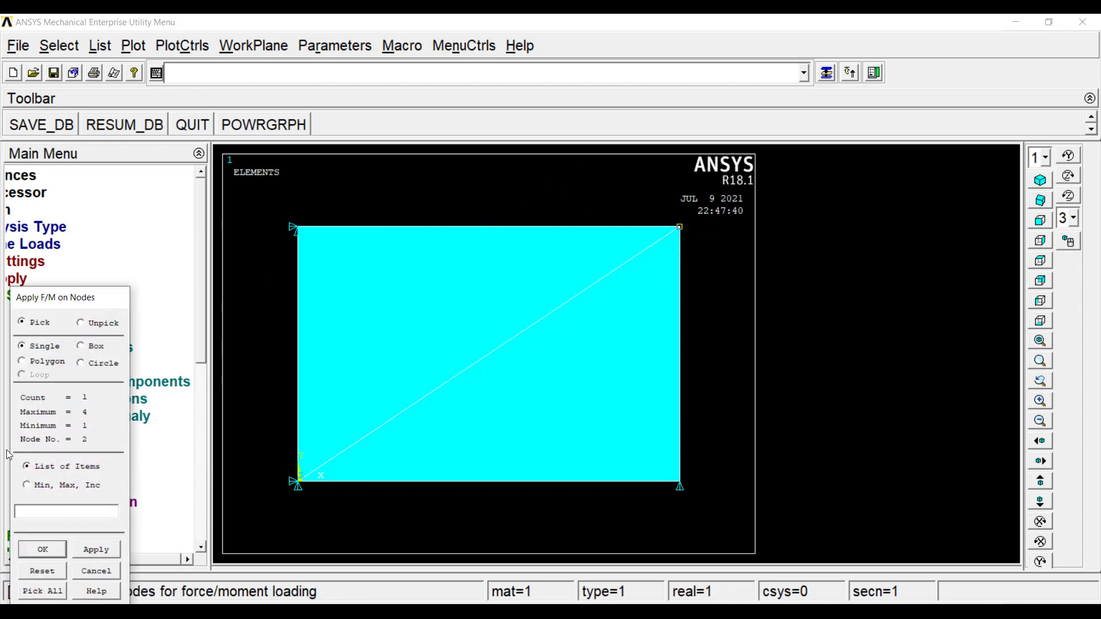
{"action": "left_click", "coordinate": [42, 549]}
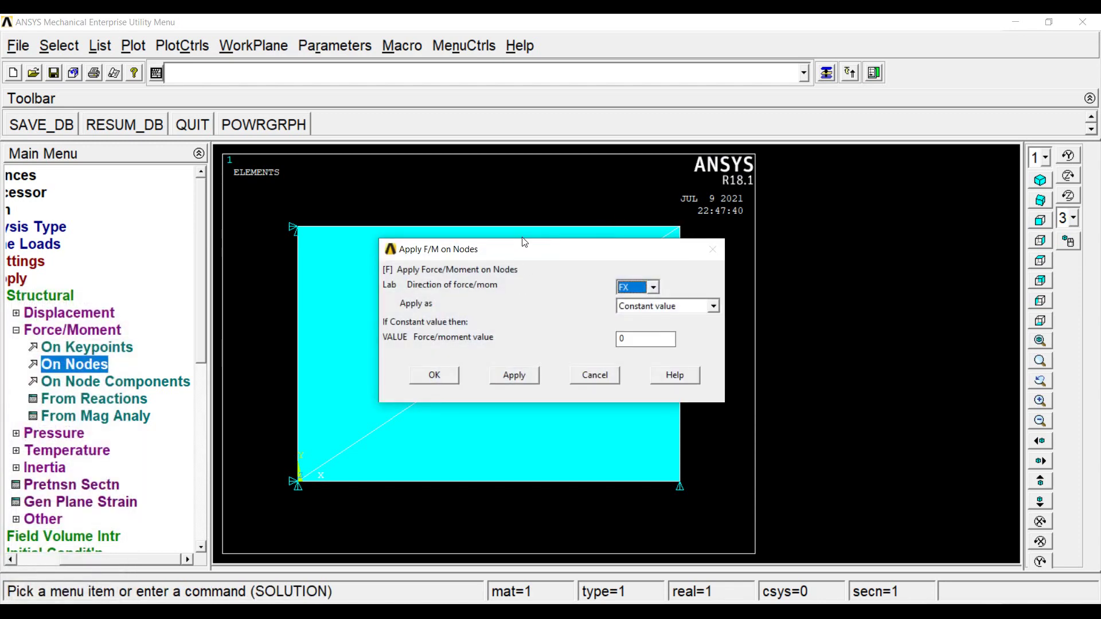
{"action": "key", "text": "Down"}
{"action": "key", "text": "Tab"}
{"action": "key", "text": "Tab"}
{"action": "type", "text": "-5000"}
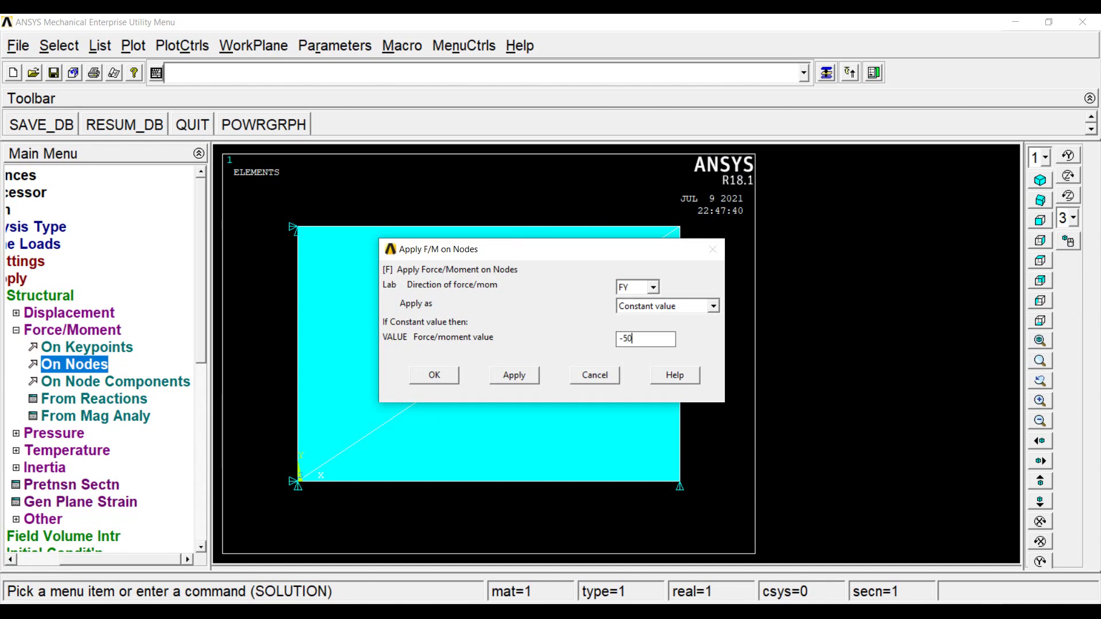
{"action": "key", "text": "Return"}
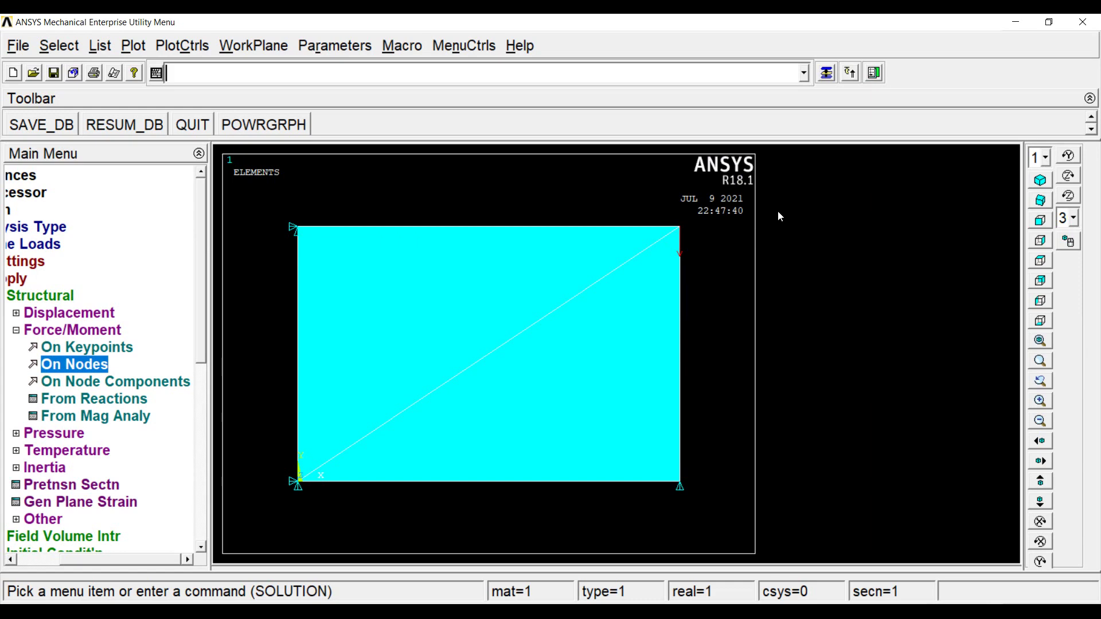
Step: Solve the current load step despite the model check warning, and close the completion note and status listing
{"action": "left_click", "coordinate": [22, 243]}
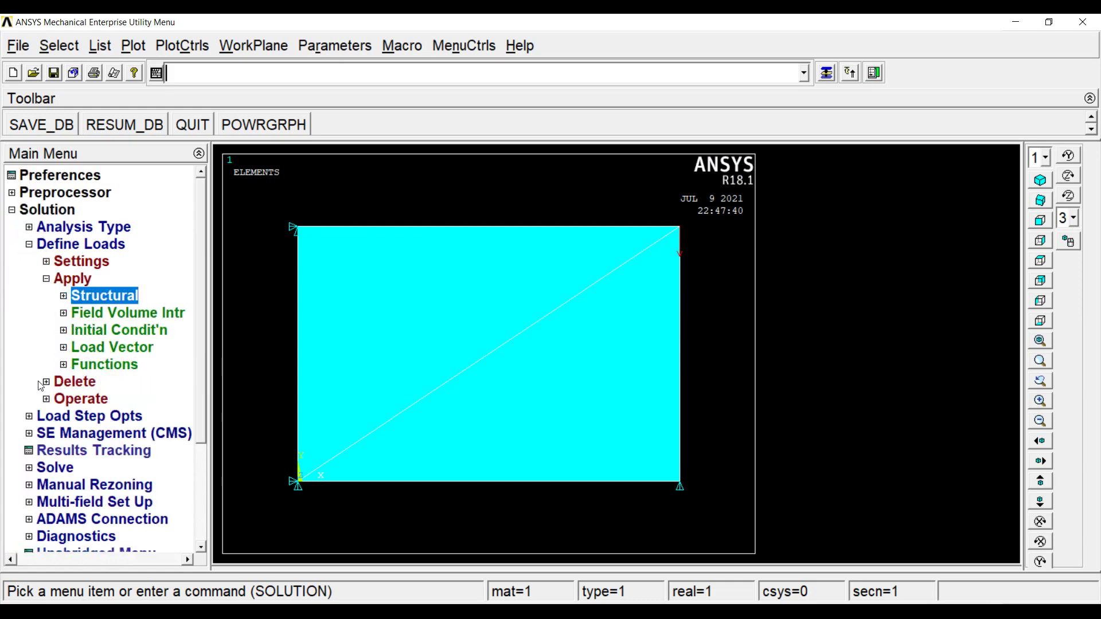
{"action": "left_click", "coordinate": [55, 468]}
{"action": "left_click", "coordinate": [90, 329]}
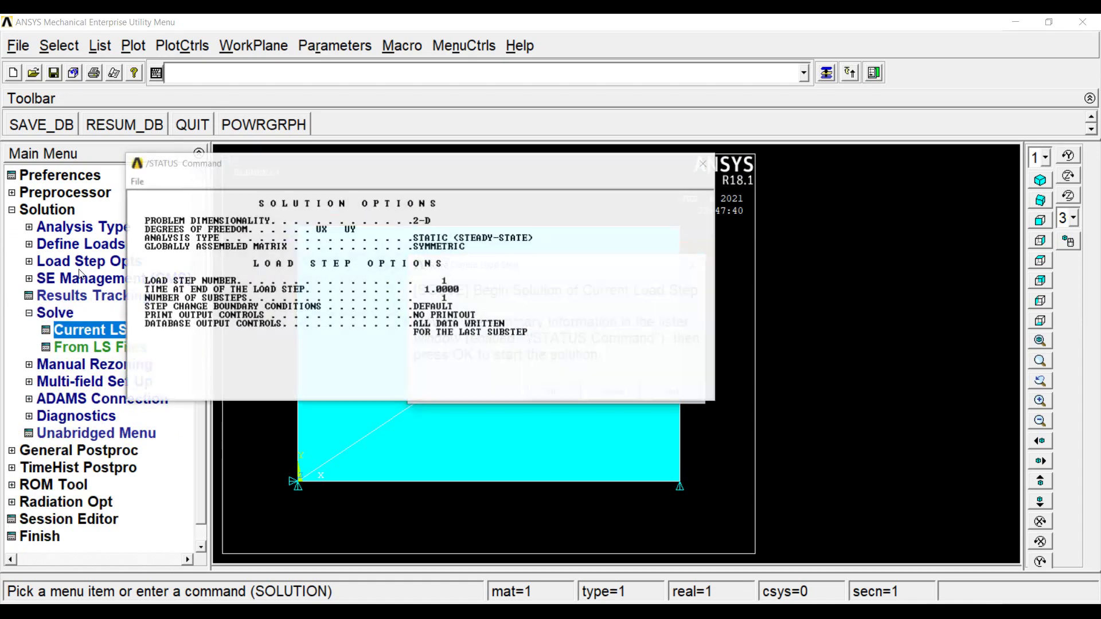
{"action": "left_click", "coordinate": [552, 391]}
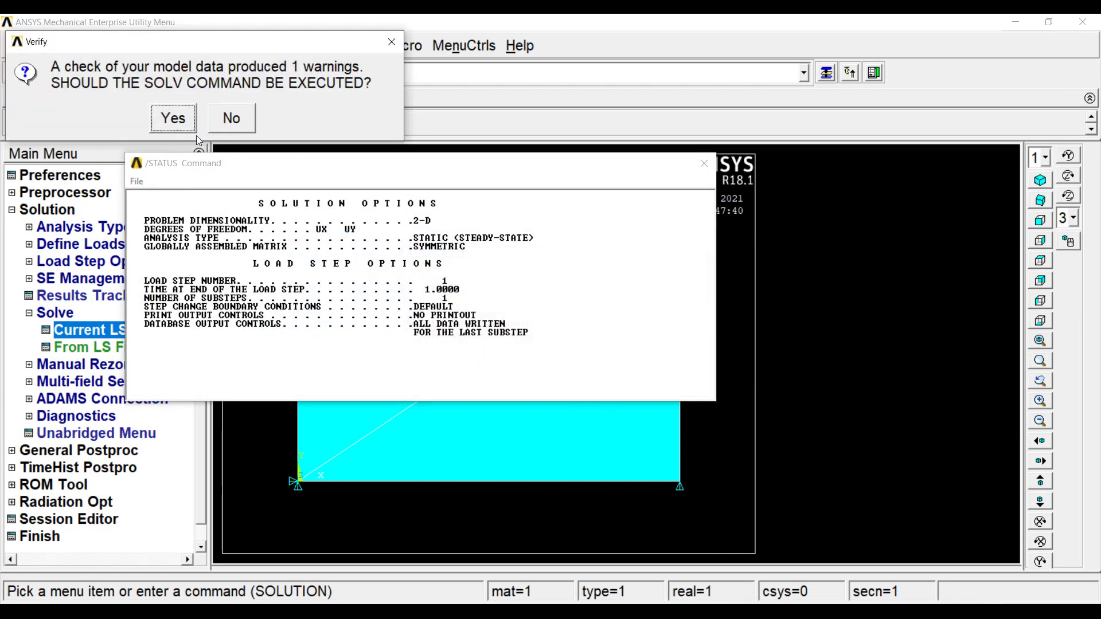
{"action": "left_click", "coordinate": [170, 116]}
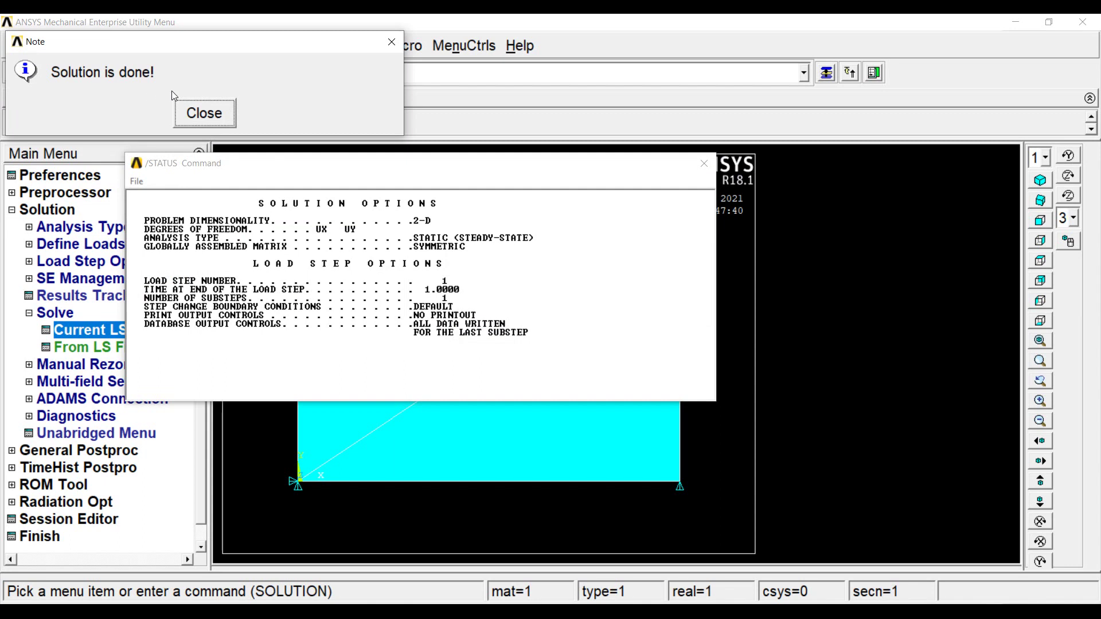
{"action": "left_click", "coordinate": [201, 115]}
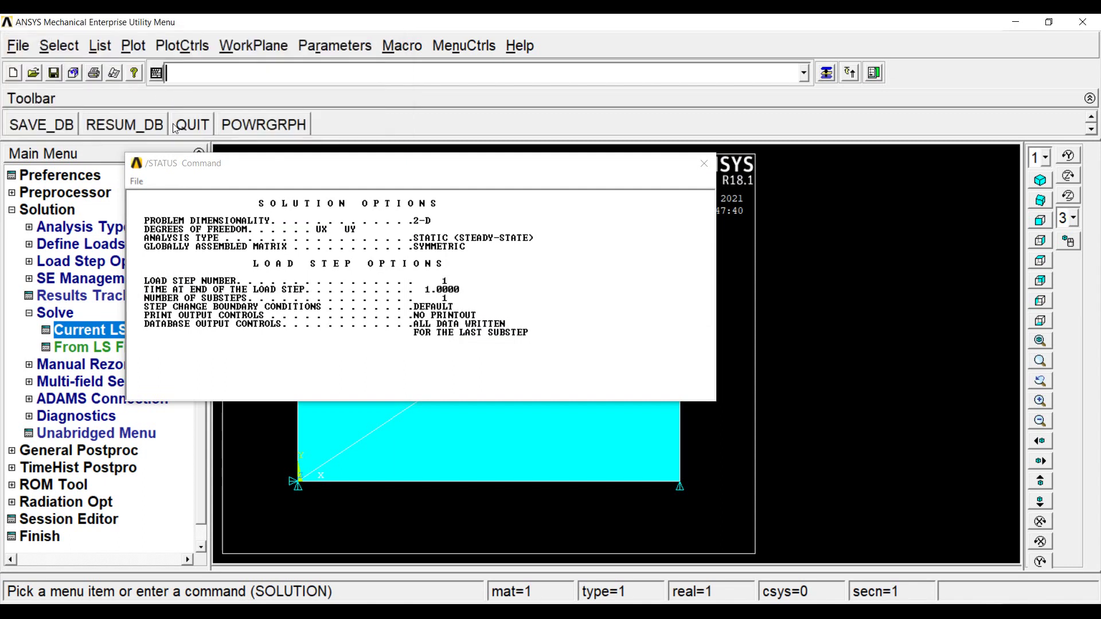
{"action": "left_click", "coordinate": [565, 140]}
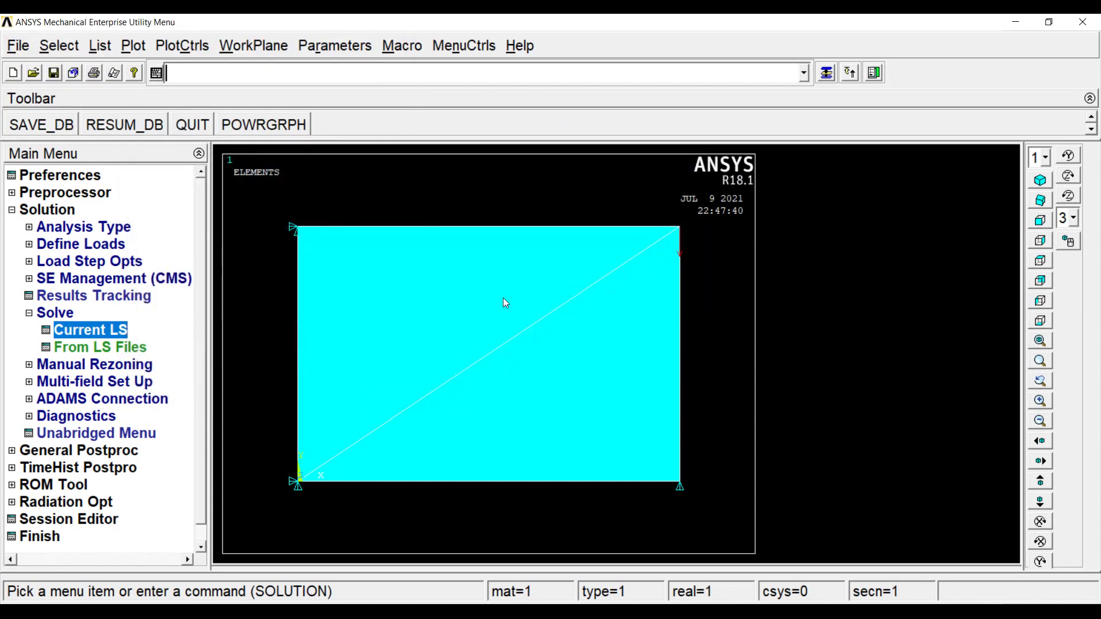
Step: Switch from Solution to General Postprocessing and open the contour plot settings for the nodal solution
{"action": "left_click", "coordinate": [24, 171]}
{"action": "key", "text": "Down"}
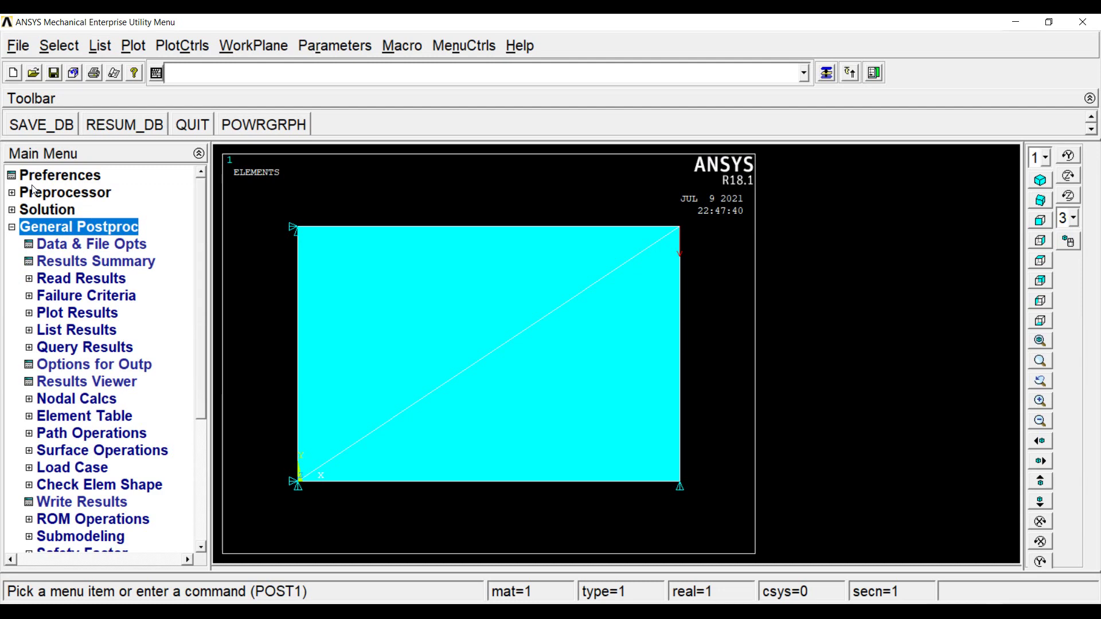
{"action": "left_click", "coordinate": [69, 313]}
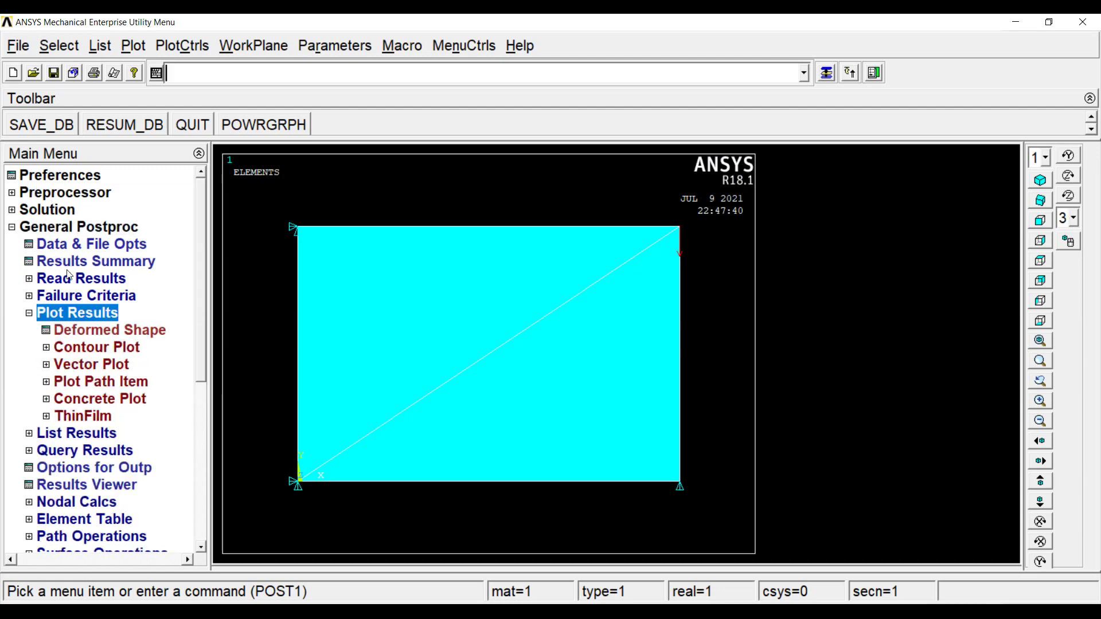
{"action": "key", "text": "Down"}
{"action": "key", "text": "Down"}
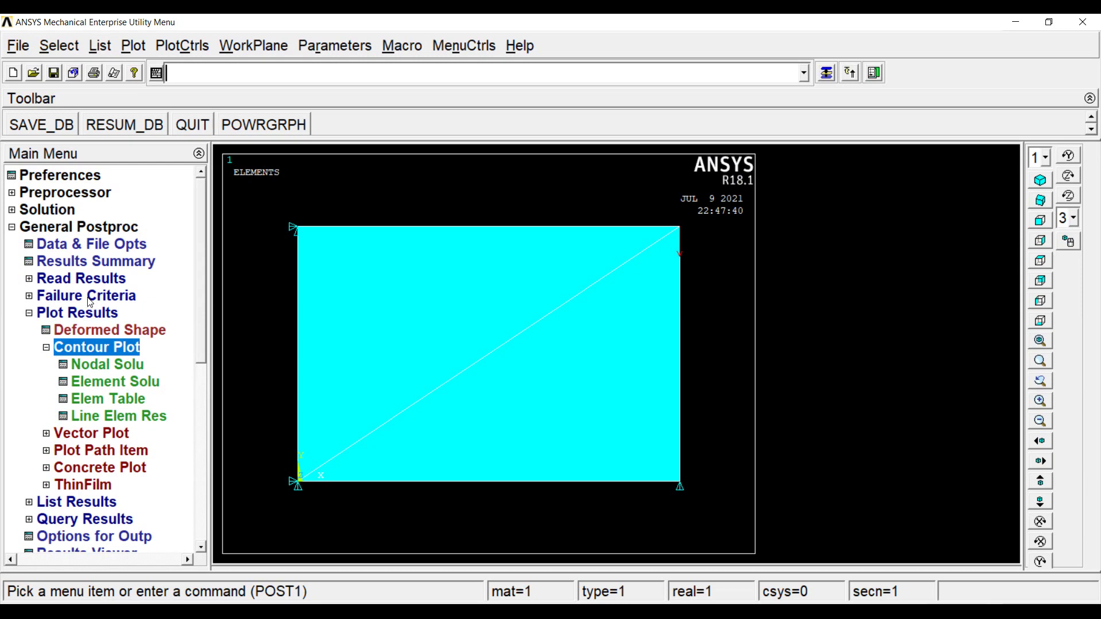
{"action": "key", "text": "Down"}
{"action": "key", "text": "Return"}
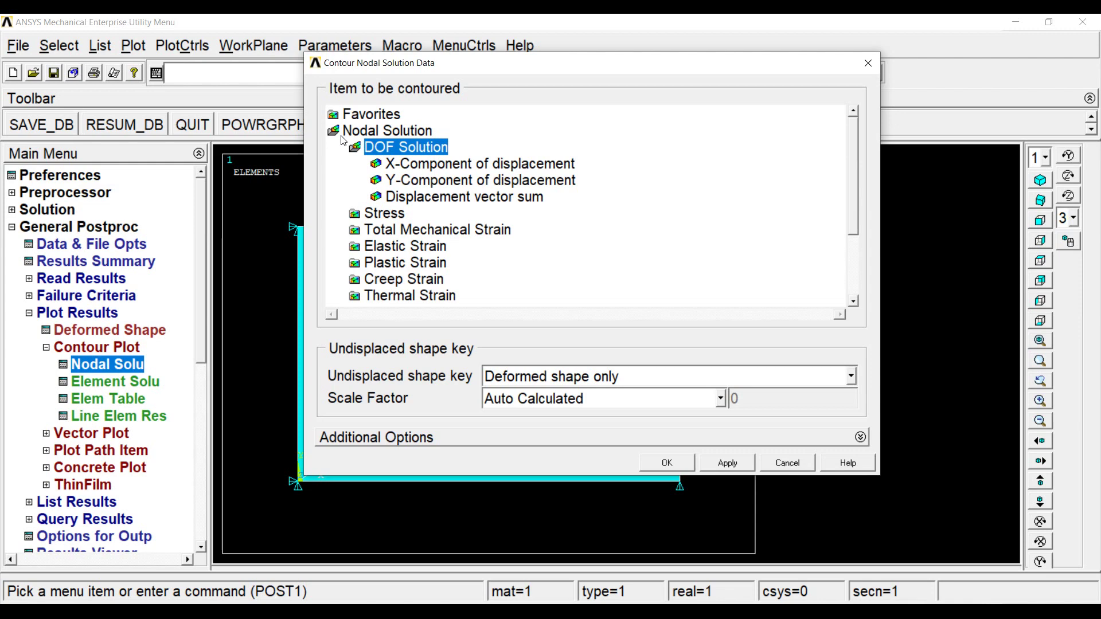
Step: Plot nodal contours of the X-component and the Y-component of displacement, showing the deformed shape only
{"action": "key", "text": "Down"}
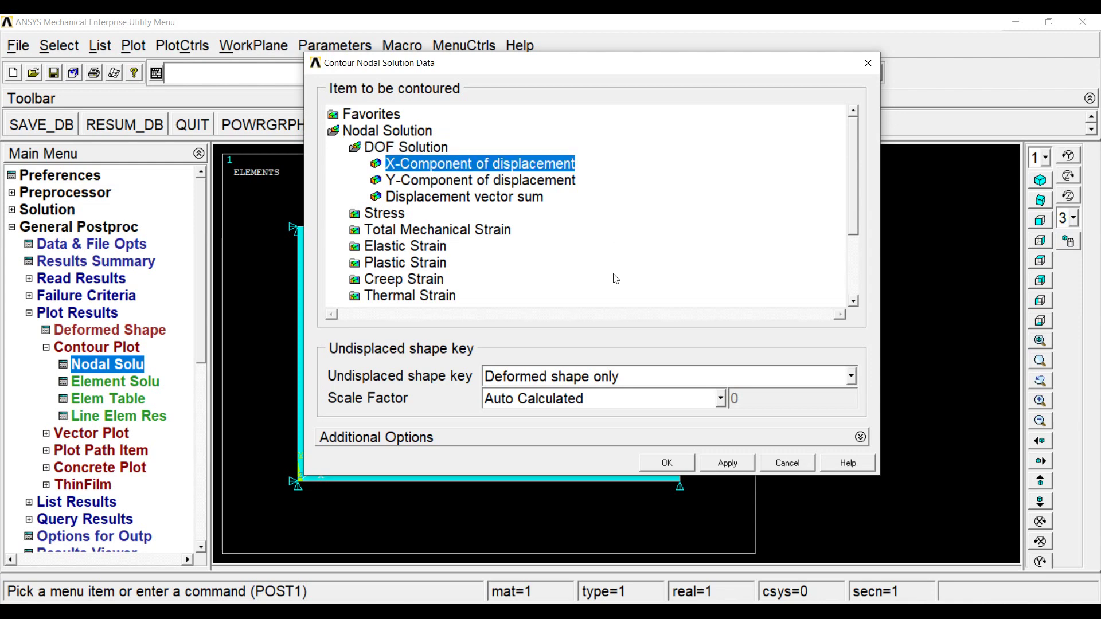
{"action": "key", "text": "Return"}
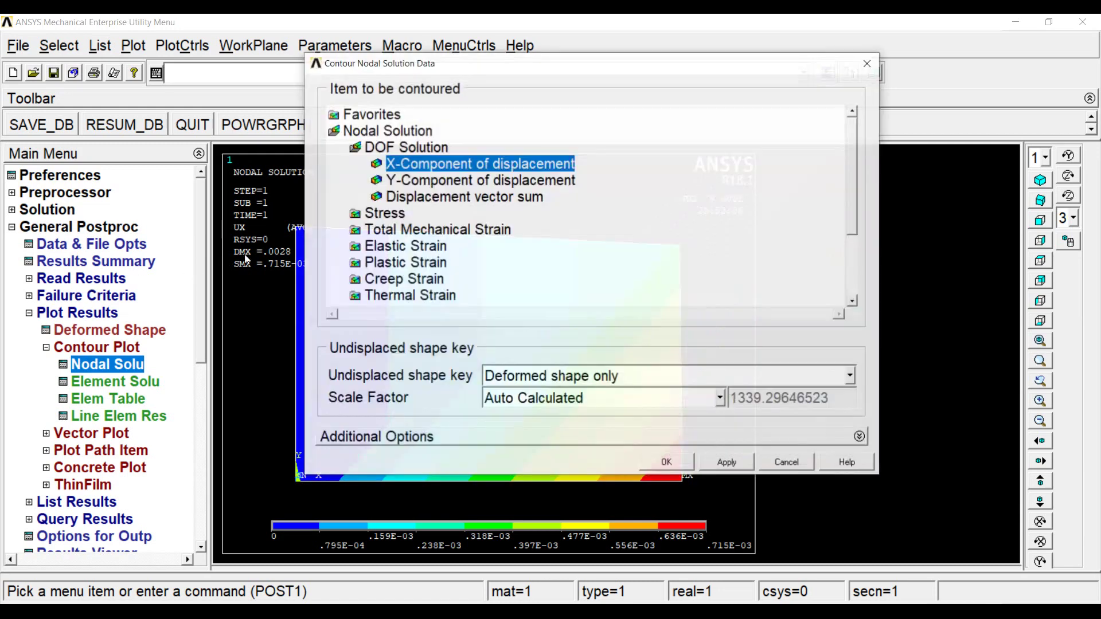
{"action": "key", "text": "Down"}
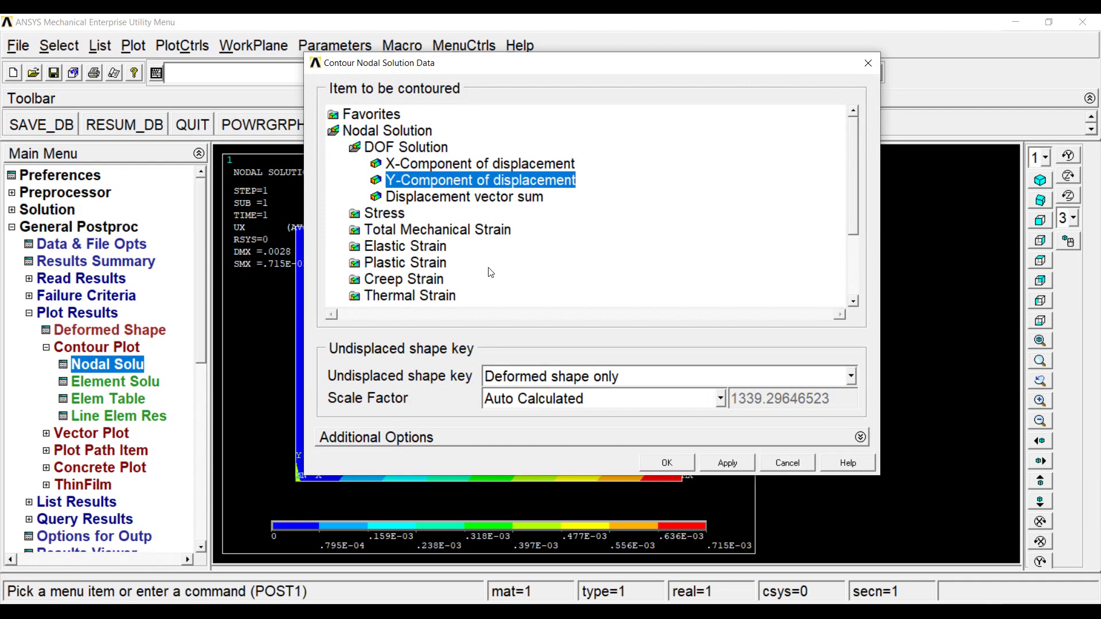
{"action": "key", "text": "Return"}
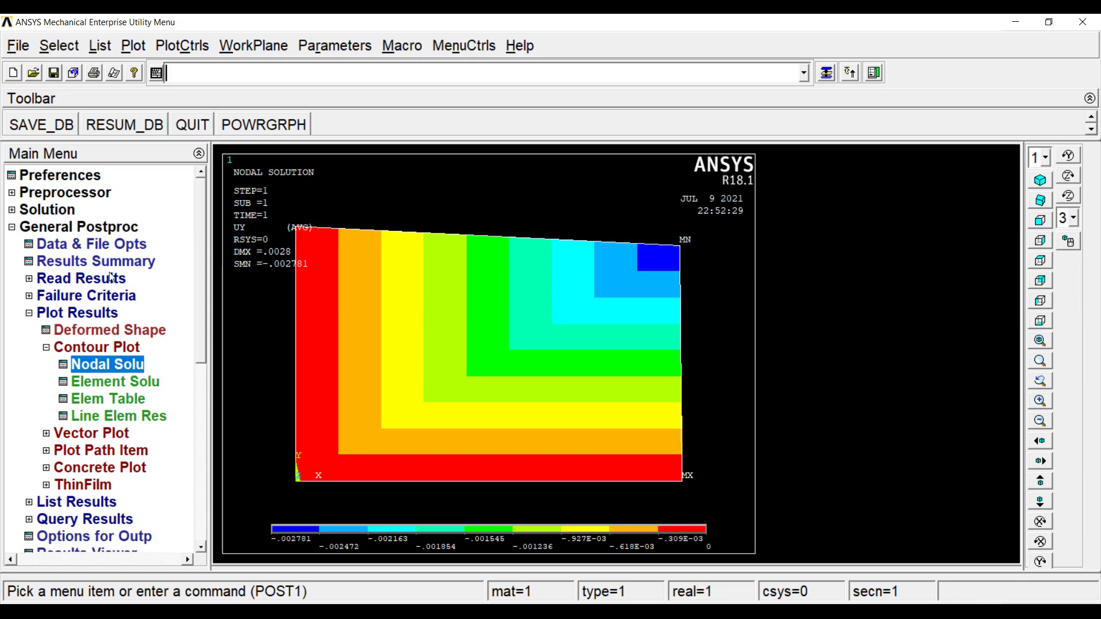
Step: Turn on the display of element shapes based on real constant descriptions, replot, and show the plate in isometric view
{"action": "left_click", "coordinate": [147, 42]}
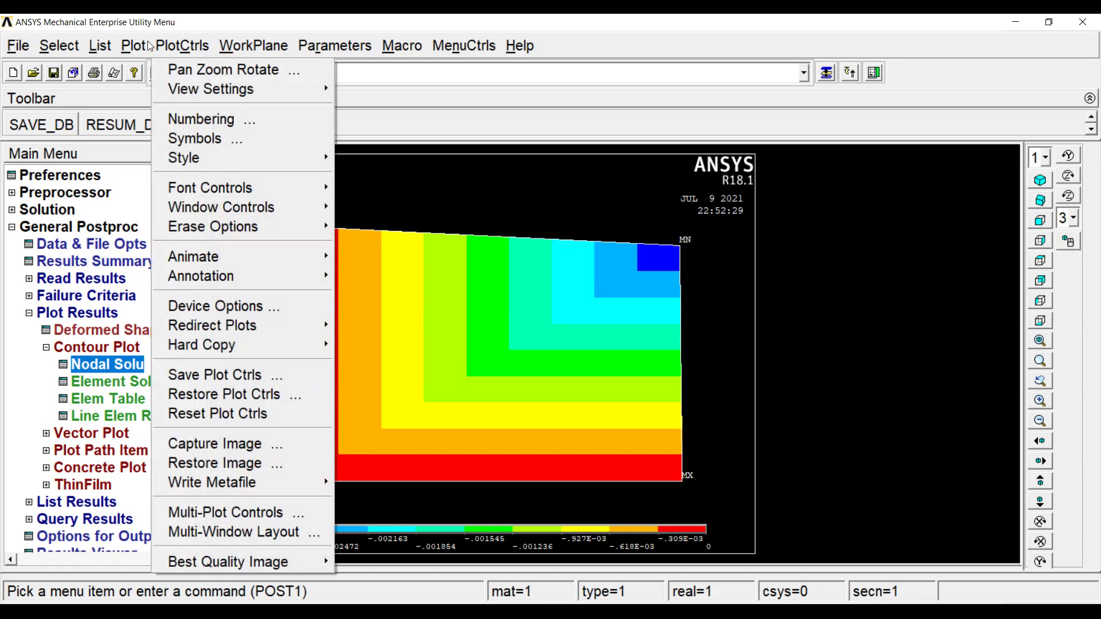
{"action": "mouse_move", "coordinate": [238, 150]}
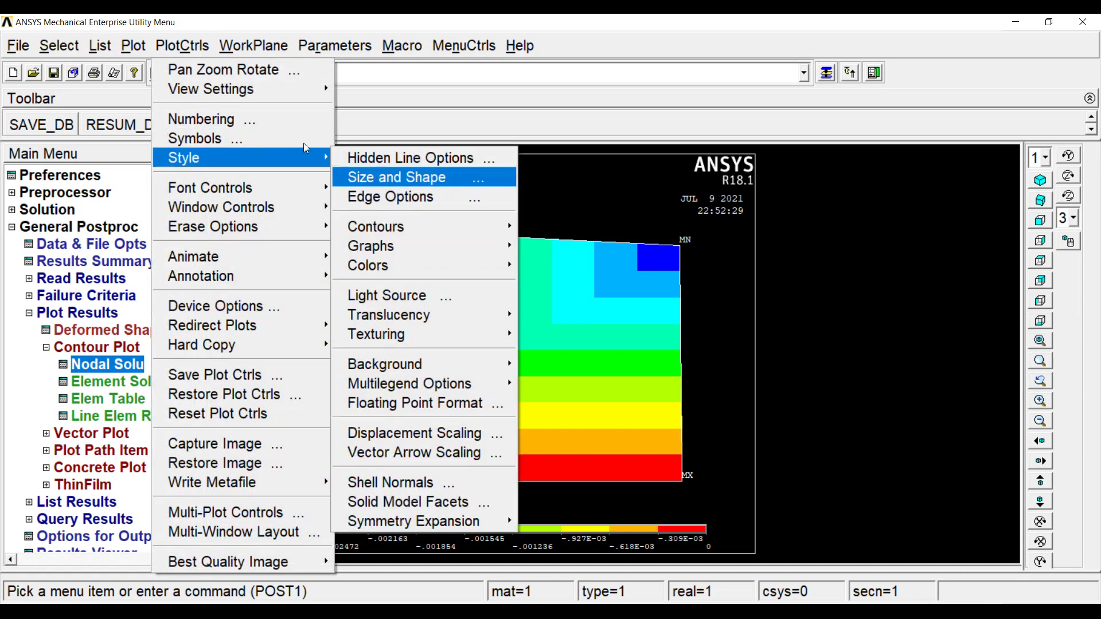
{"action": "left_click", "coordinate": [397, 177]}
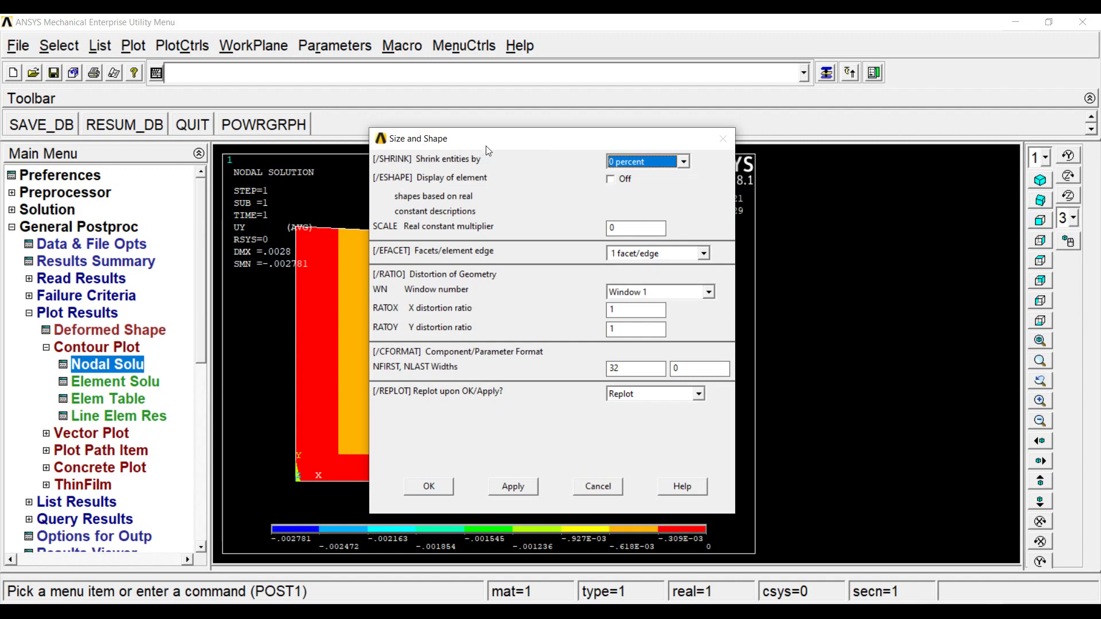
{"action": "key", "text": "Tab"}
{"action": "key", "text": "space"}
{"action": "key", "text": "Return"}
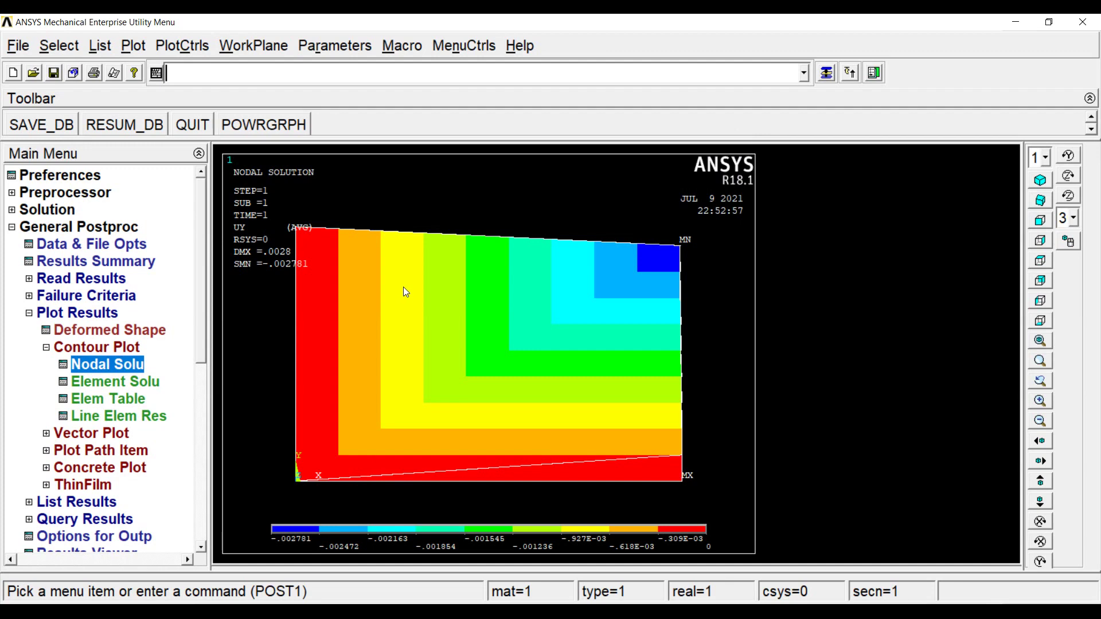
{"action": "left_click", "coordinate": [1039, 180]}
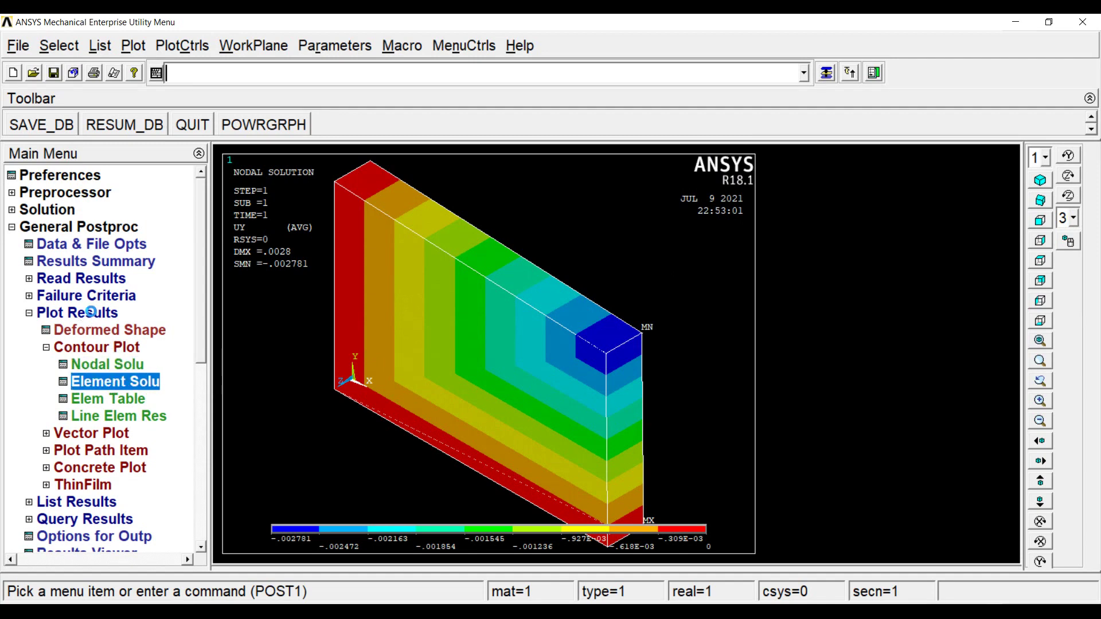
Step: Plot element solution contours of the X-component and the Y-component of stress, showing the deformed shape only
{"action": "key", "text": "Down"}
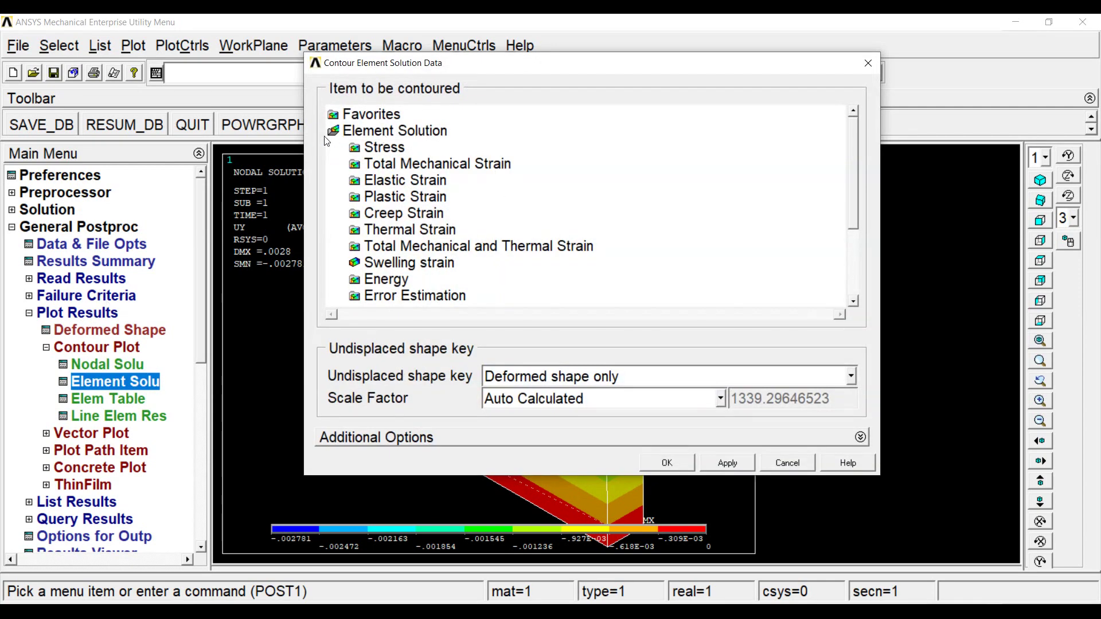
{"action": "left_click", "coordinate": [354, 147]}
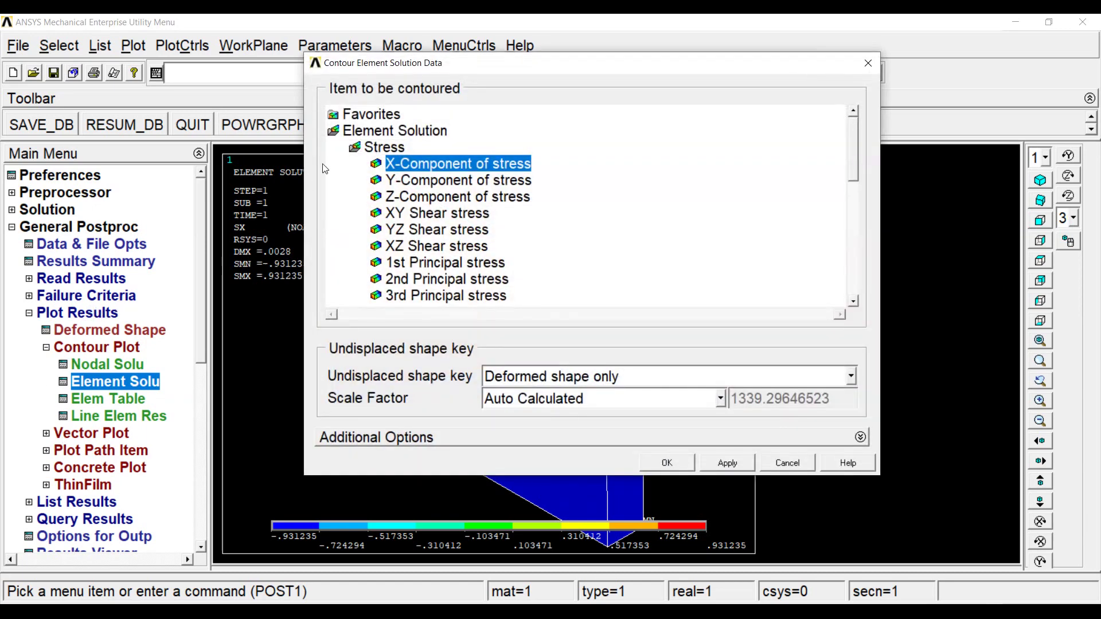
{"action": "left_click", "coordinate": [447, 180]}
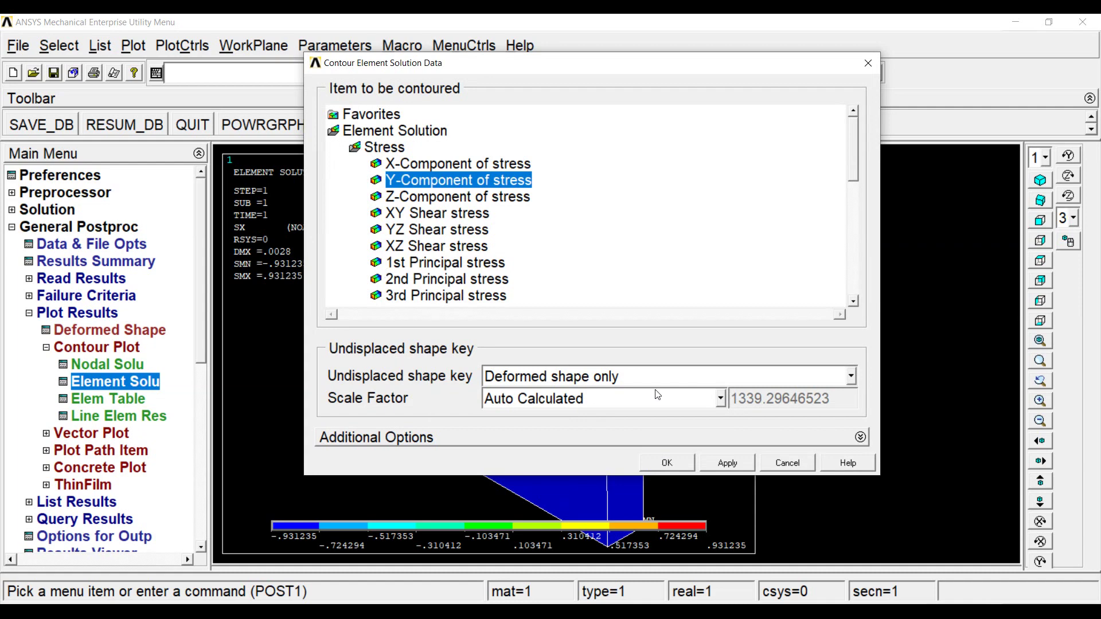
{"action": "key", "text": "Return"}
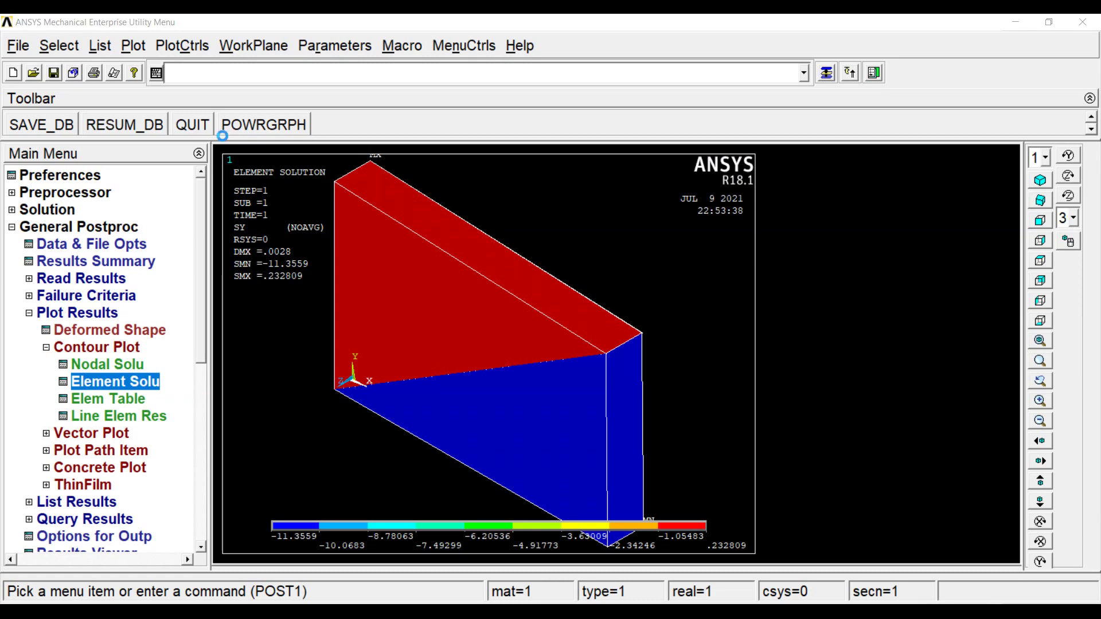
Step: Plot the element solution contour of XY shear stress, list the stress components per element, and close the listing
{"action": "key", "text": "Down"}
{"action": "key", "text": "Down"}
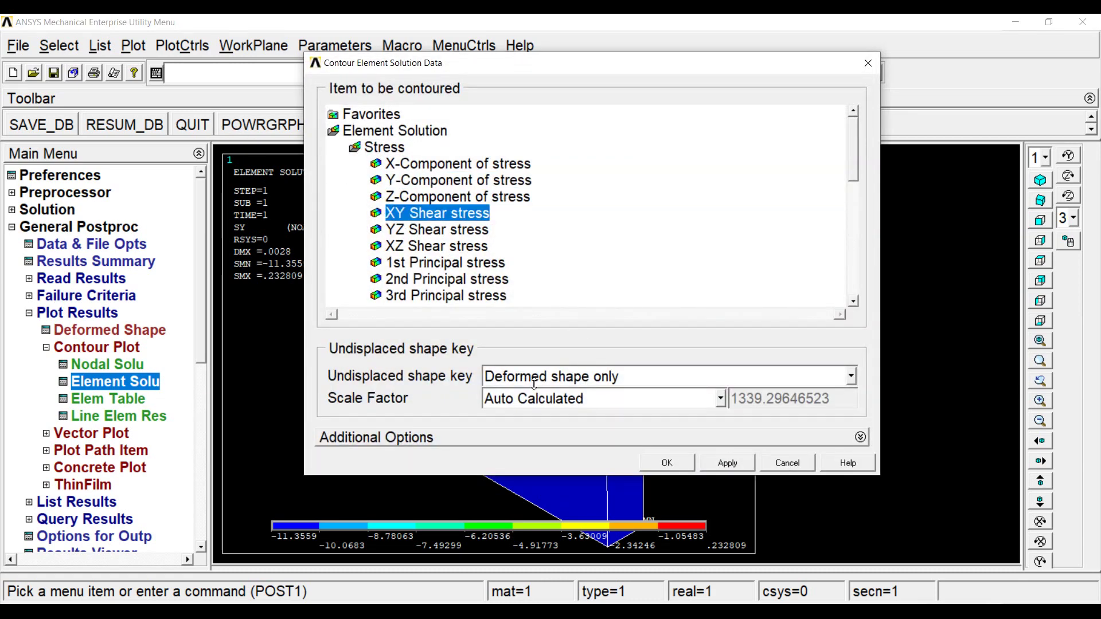
{"action": "key", "text": "Return"}
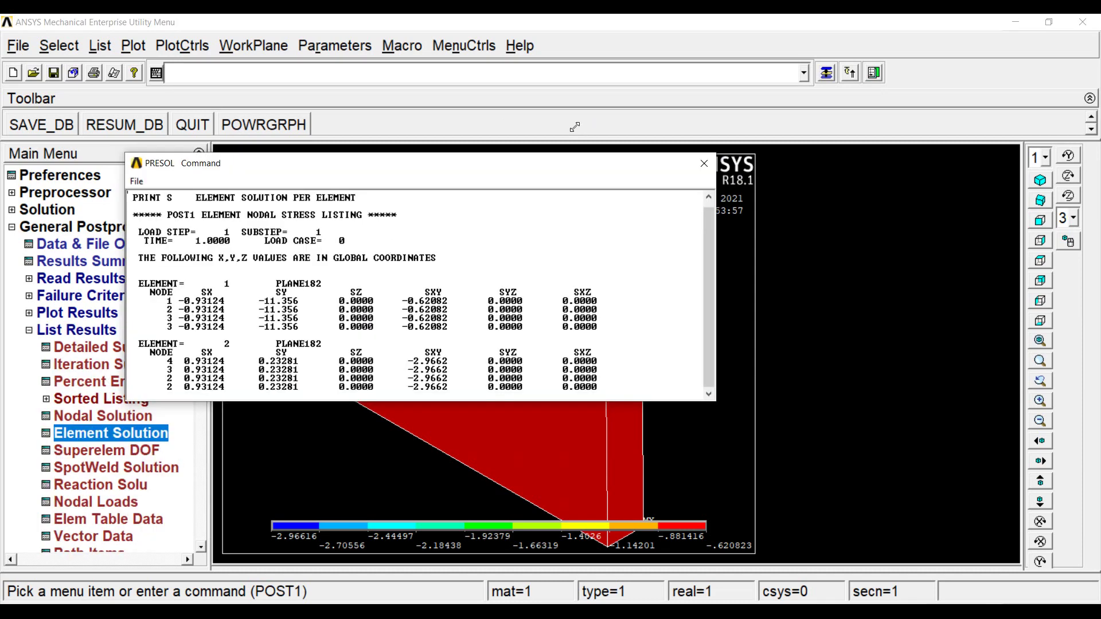
{"action": "left_click", "coordinate": [566, 133]}
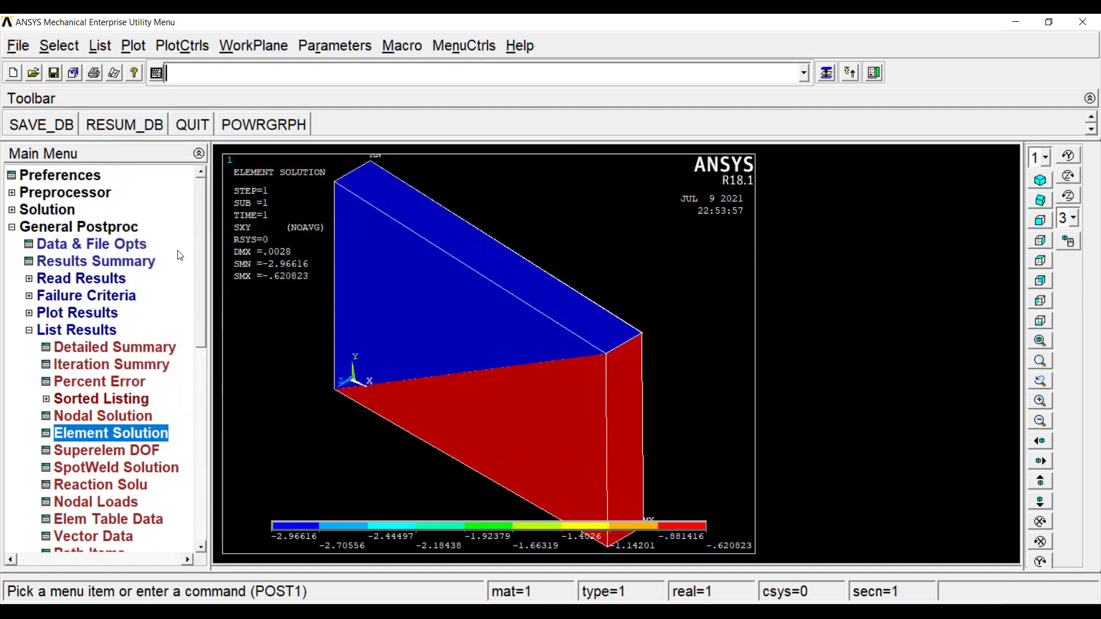